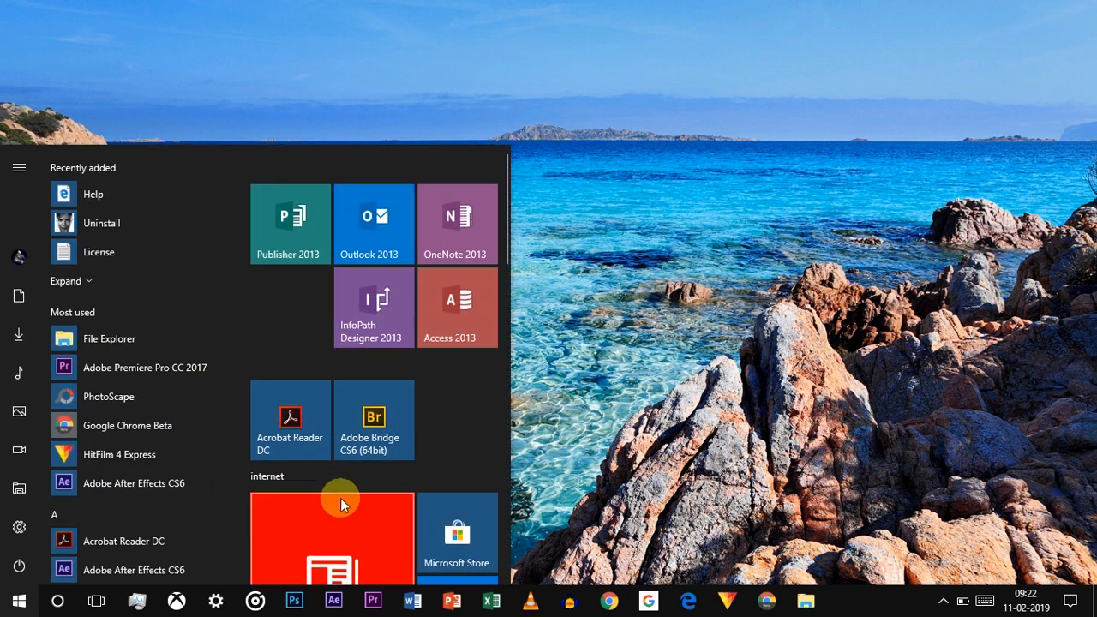
Widen the Start menu so the tile groups are arranged in three columns
scroll(342, 501, "down", 5)
scroll(341, 501, "down", 8)
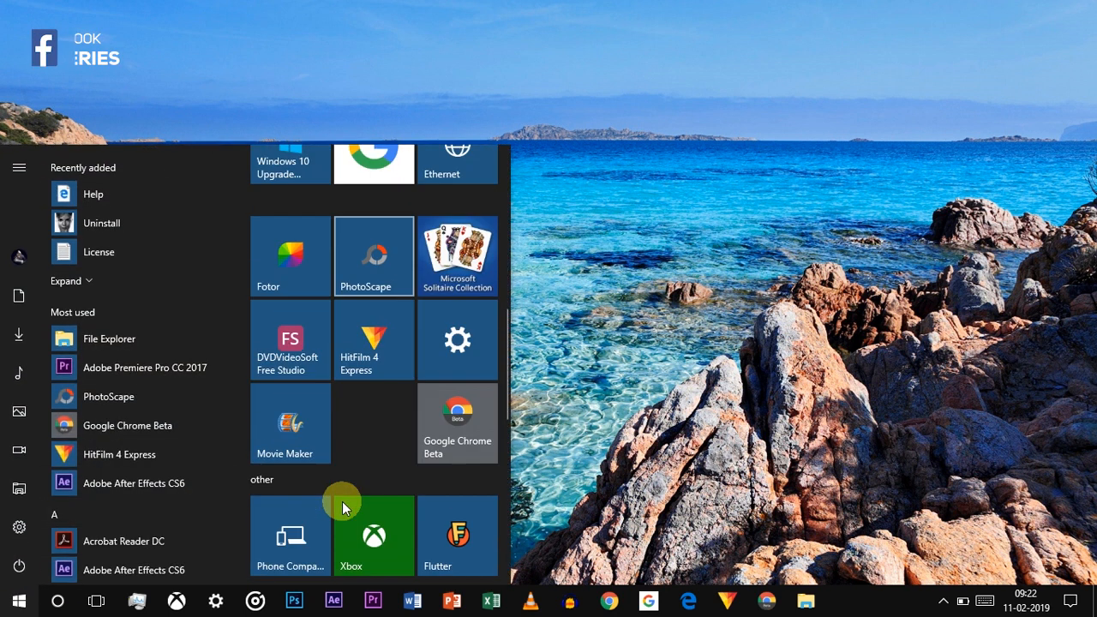
scroll(342, 501, "down", 3)
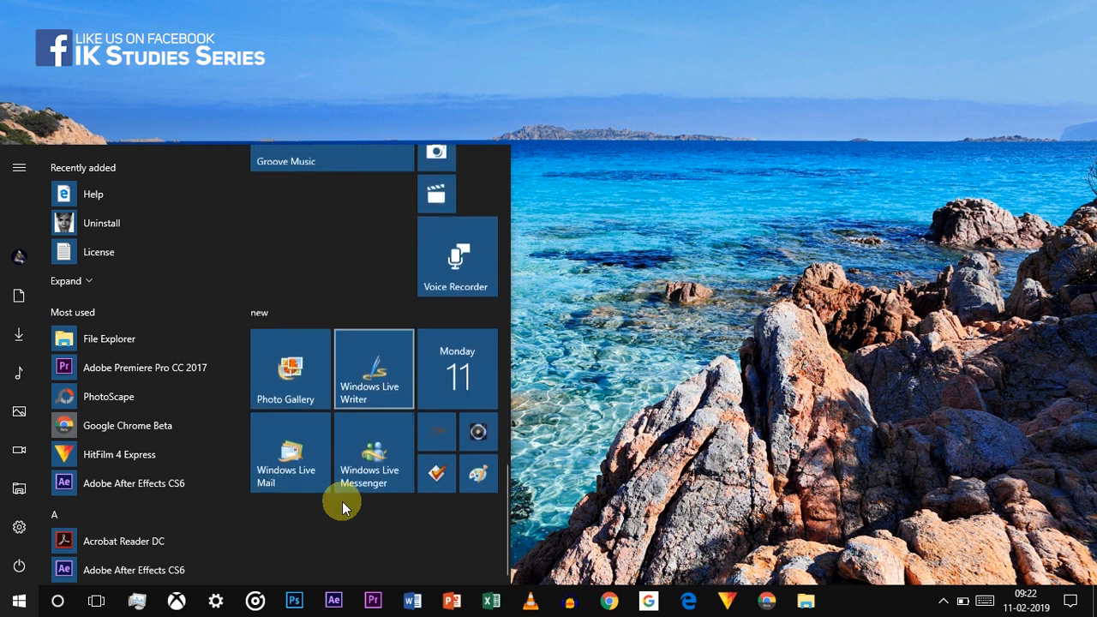
scroll(342, 501, "up", 10)
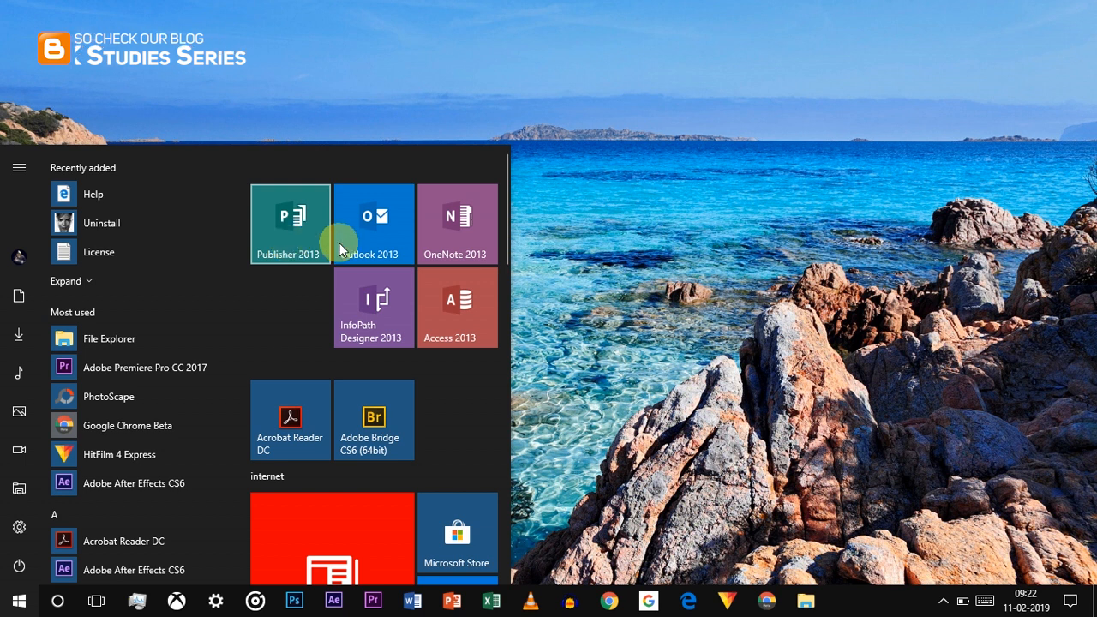
left_click_drag(513, 322, 1034, 358)
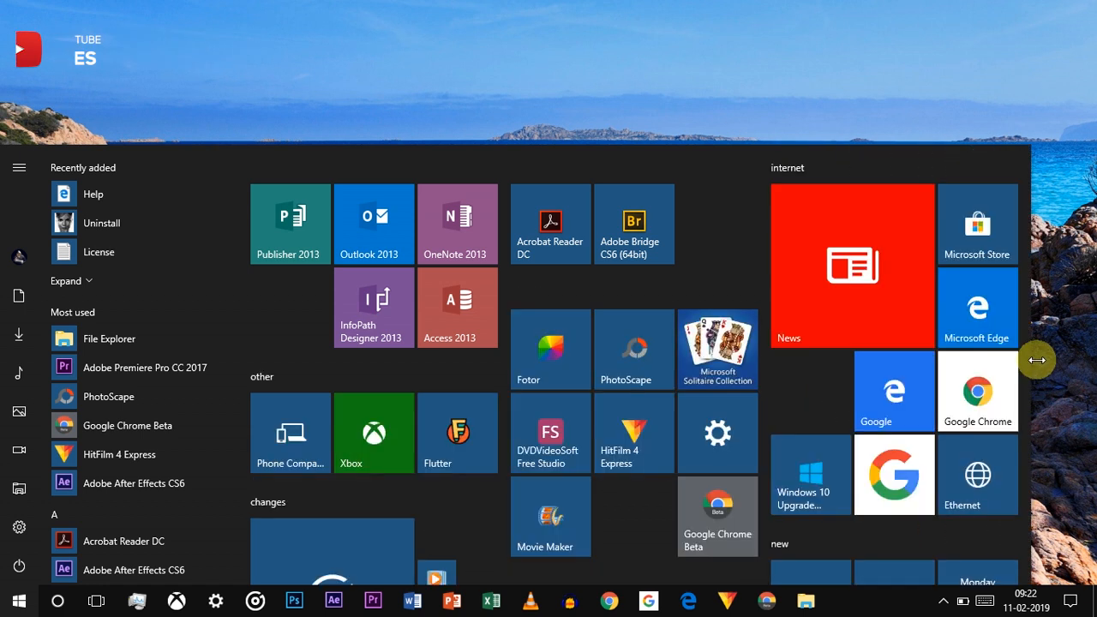
Enable Use Start full screen in the Start personalization settings and view the full-screen Start tiles
left_click(14, 536)
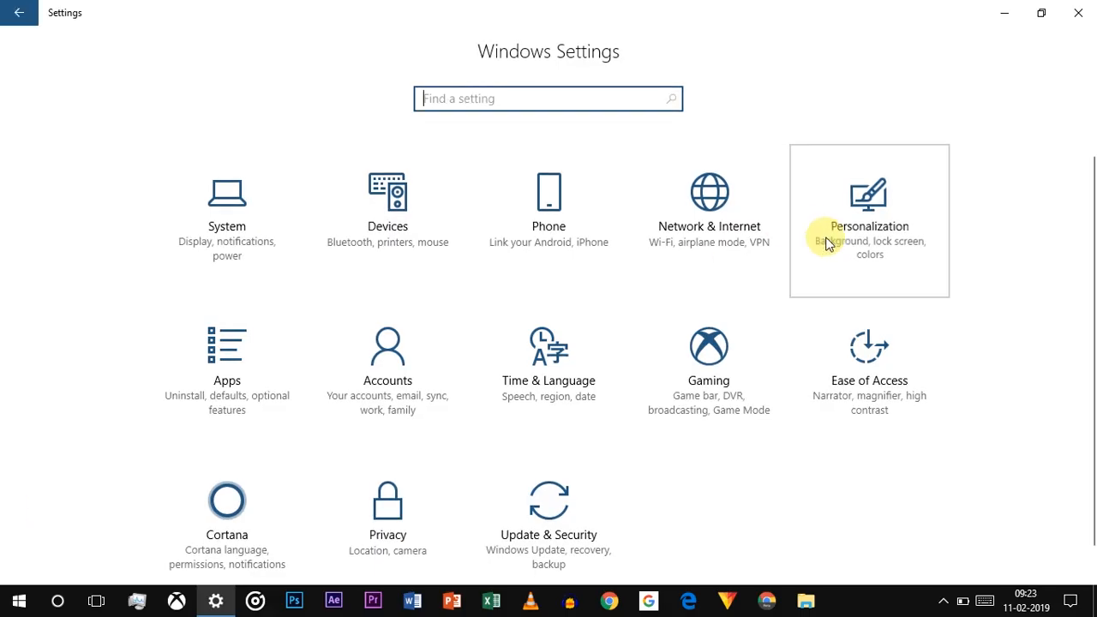
left_click(826, 240)
left_click(116, 334)
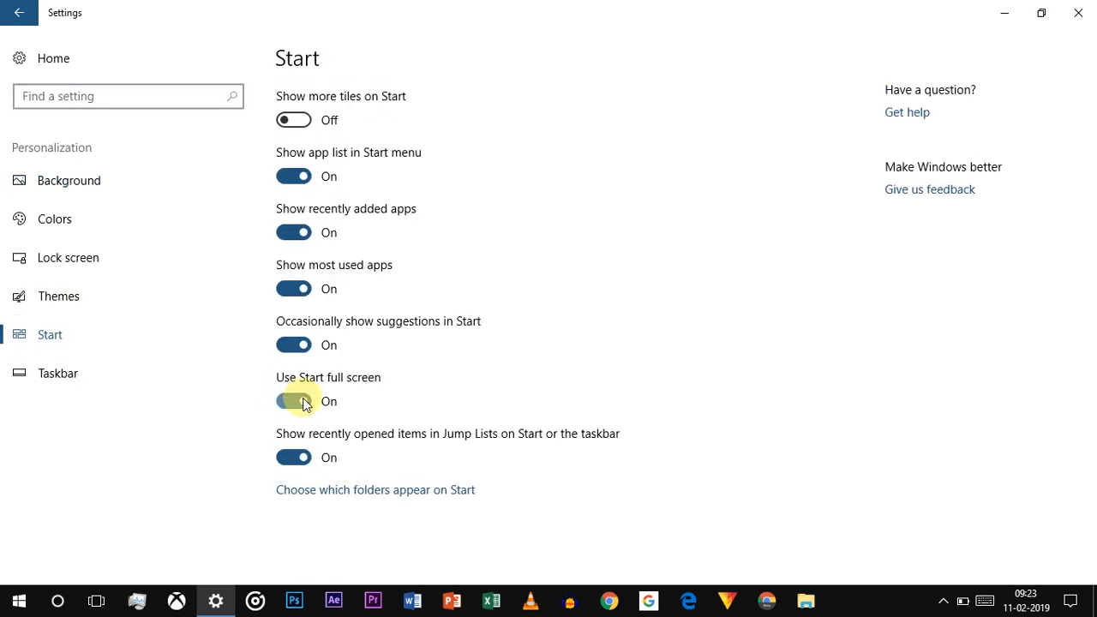
key("super")
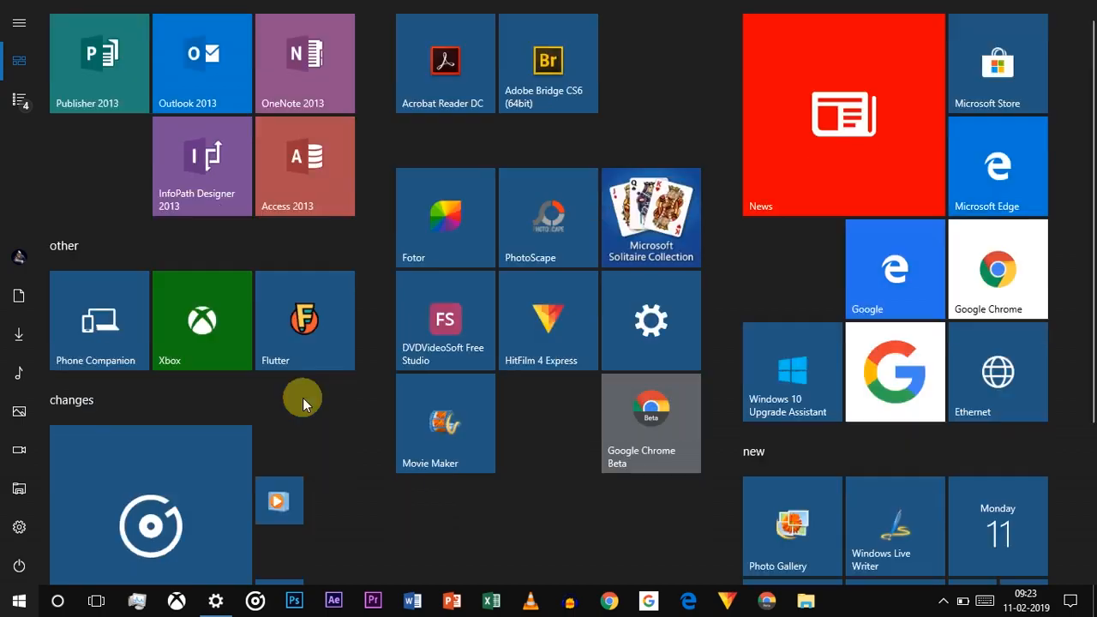
scroll(302, 397, "down", 3)
scroll(302, 398, "up", 3)
Disable Use Start full screen, close the settings and check the regular Start menu
key("super")
left_click(302, 400)
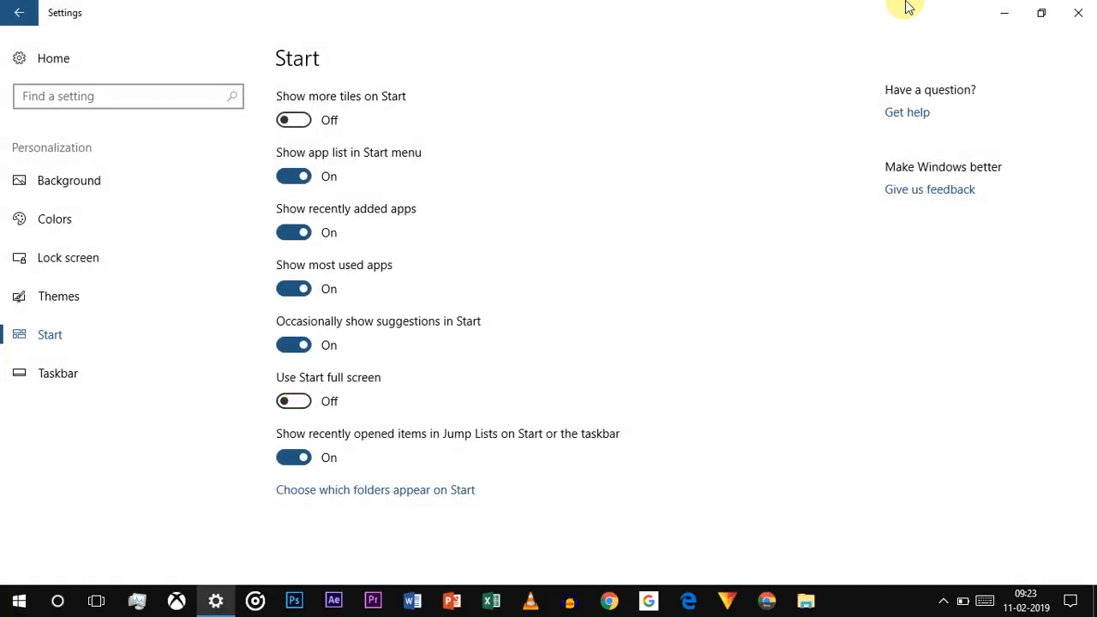
left_click(1081, 9)
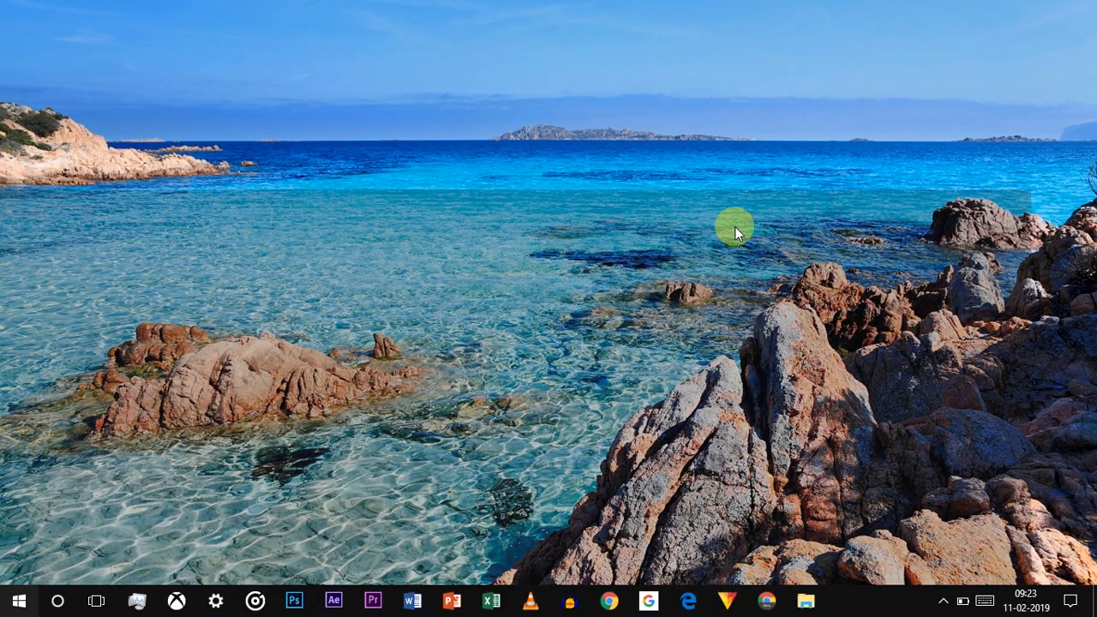
key("super")
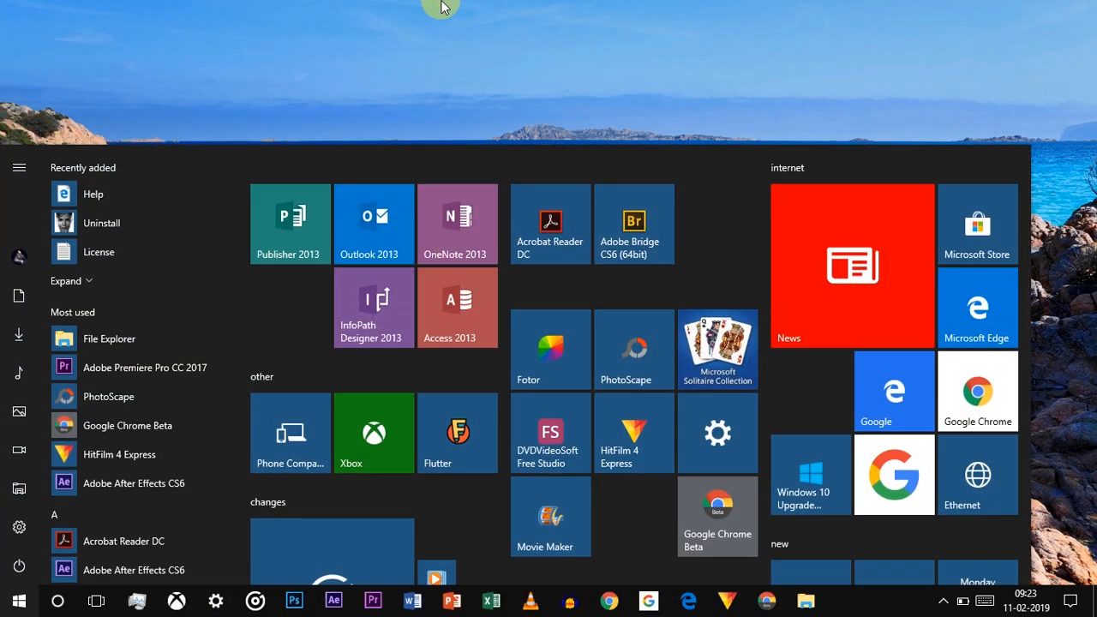
left_click(420, 28)
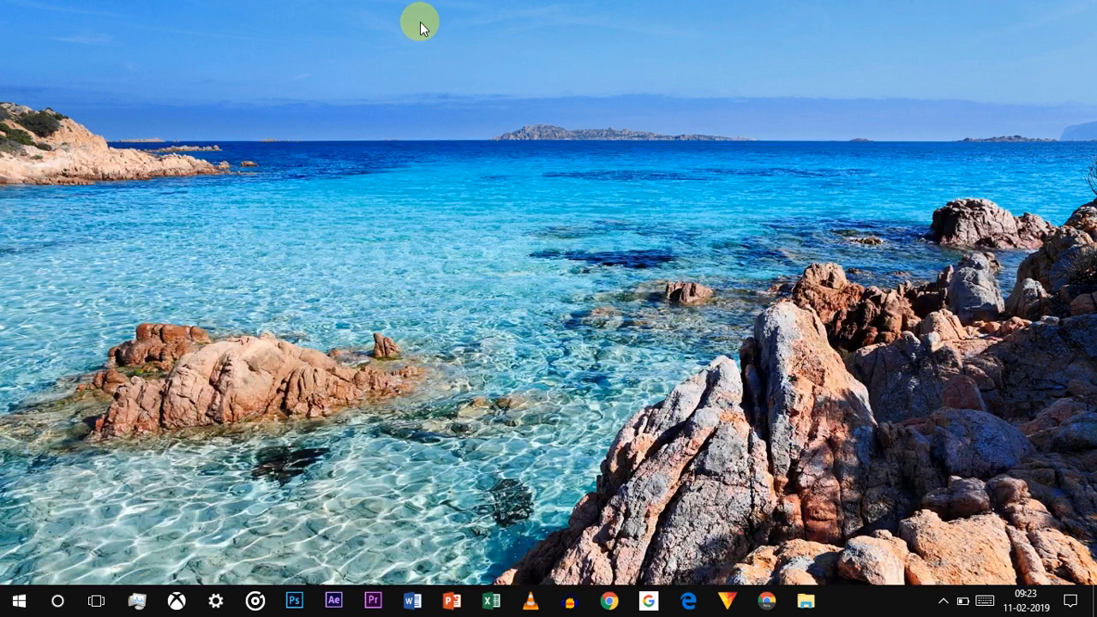
Search for Word and pin Word 2013 to Start
left_click(52, 610)
type("word")
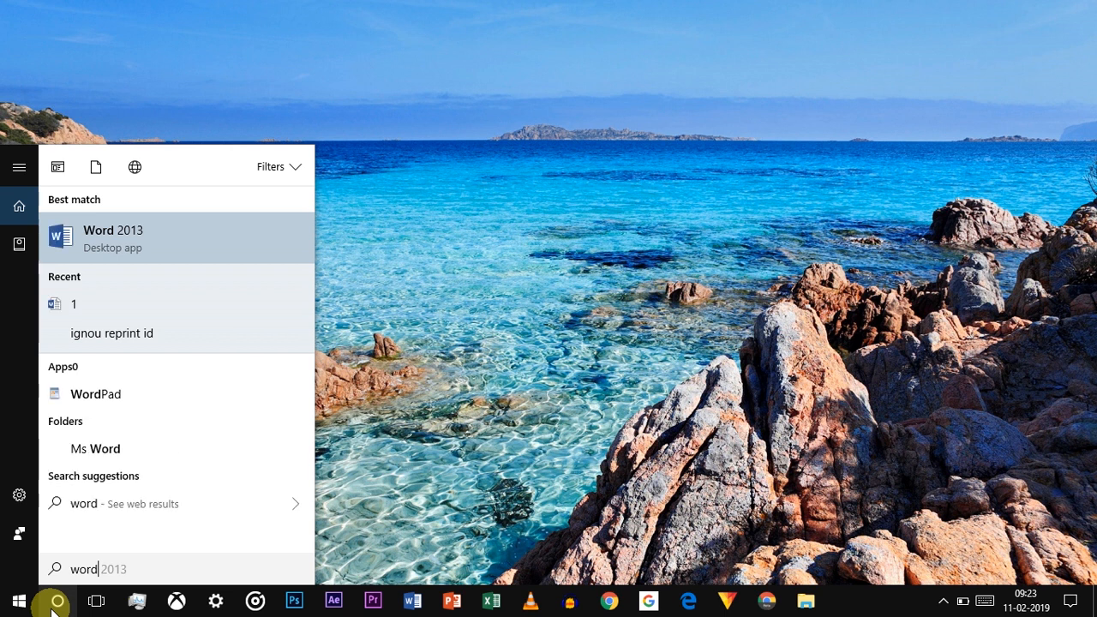
right_click(139, 235)
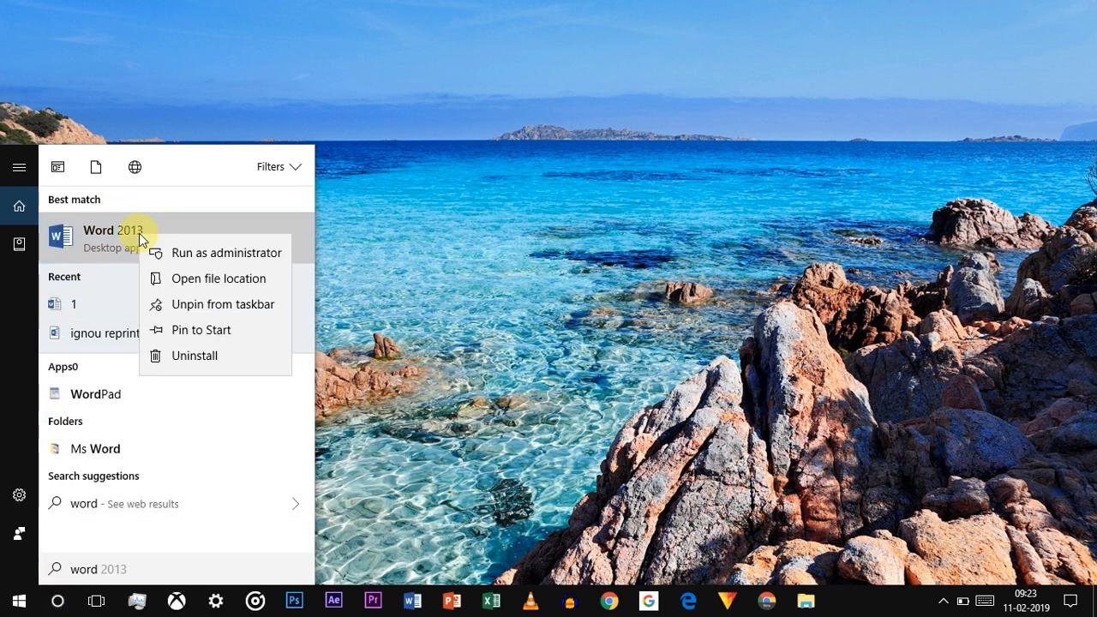
left_click(201, 332)
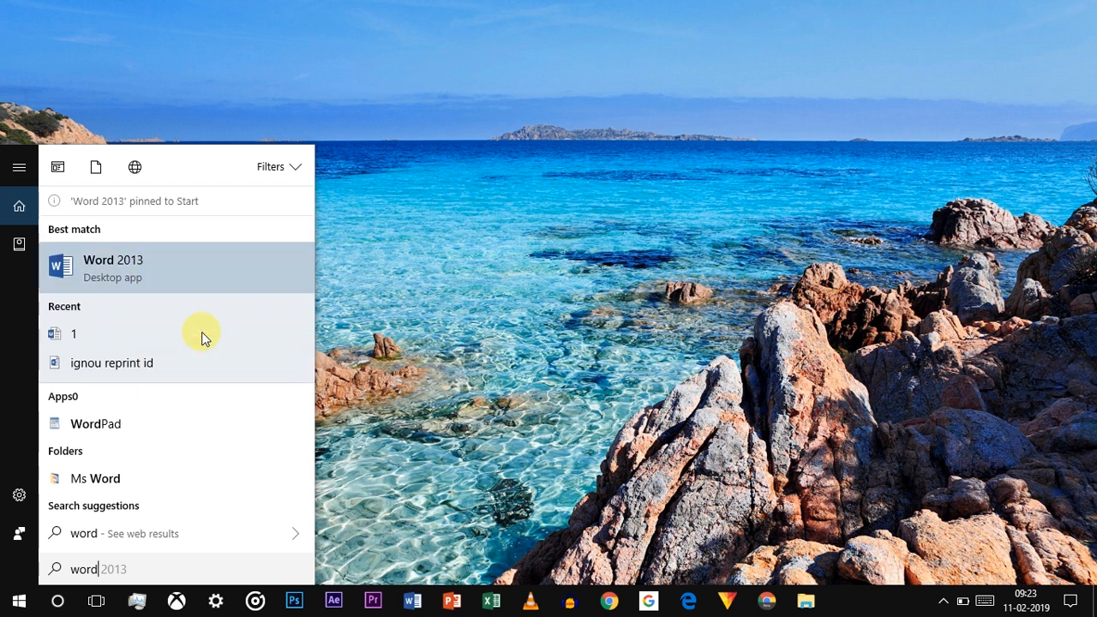
Move the Word 2013 tile to the first position of the Office tile group in the Start menu
left_click(19, 599)
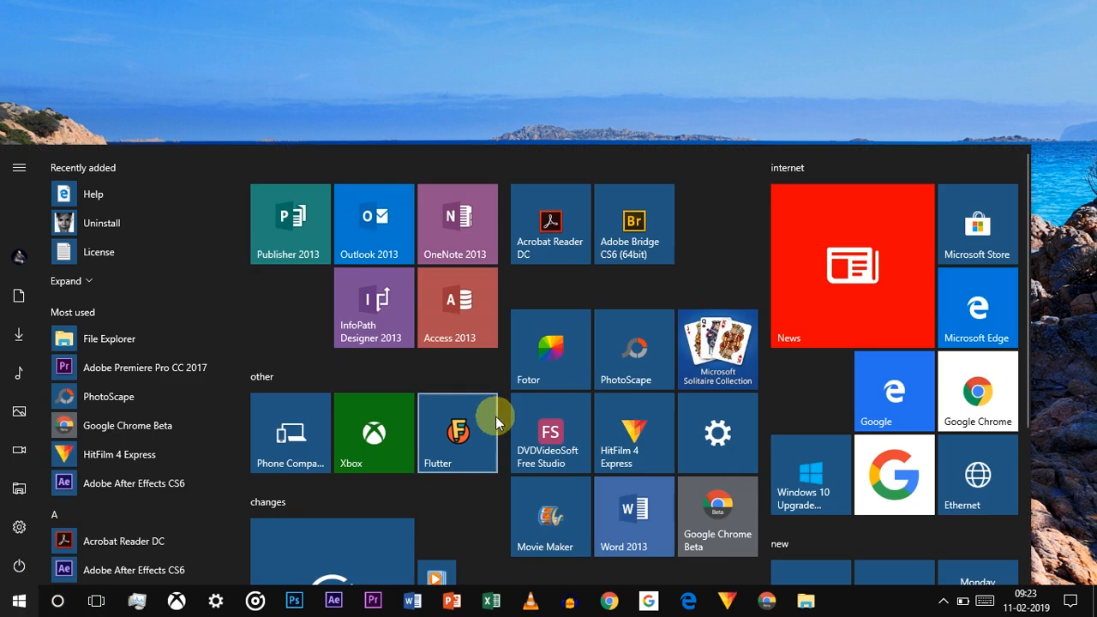
scroll(503, 447, "down", 3)
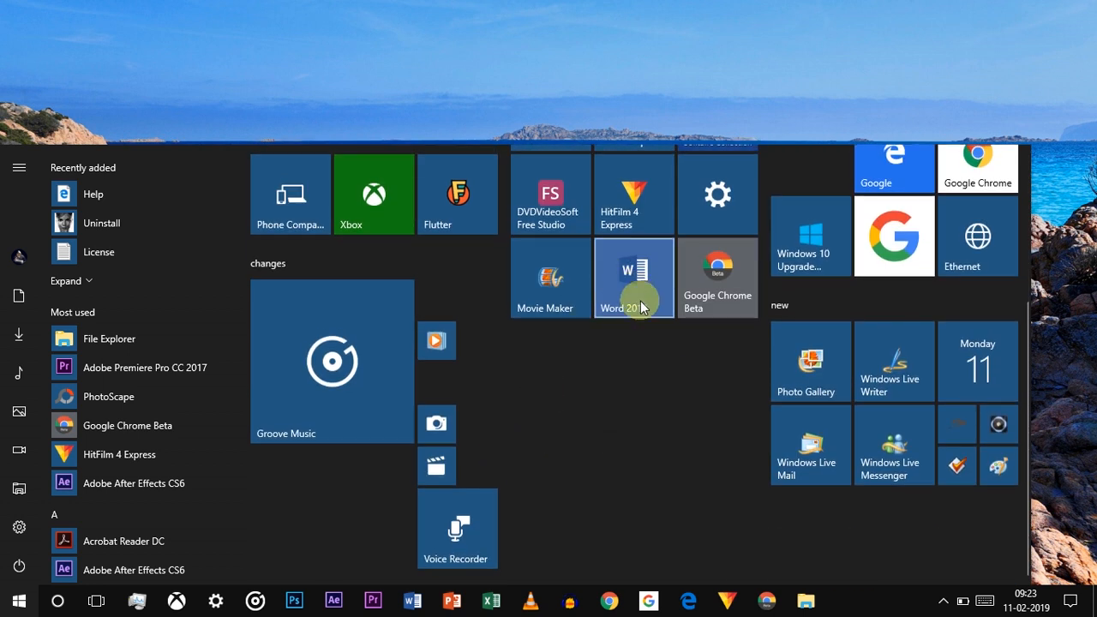
scroll(641, 306, "up", 3)
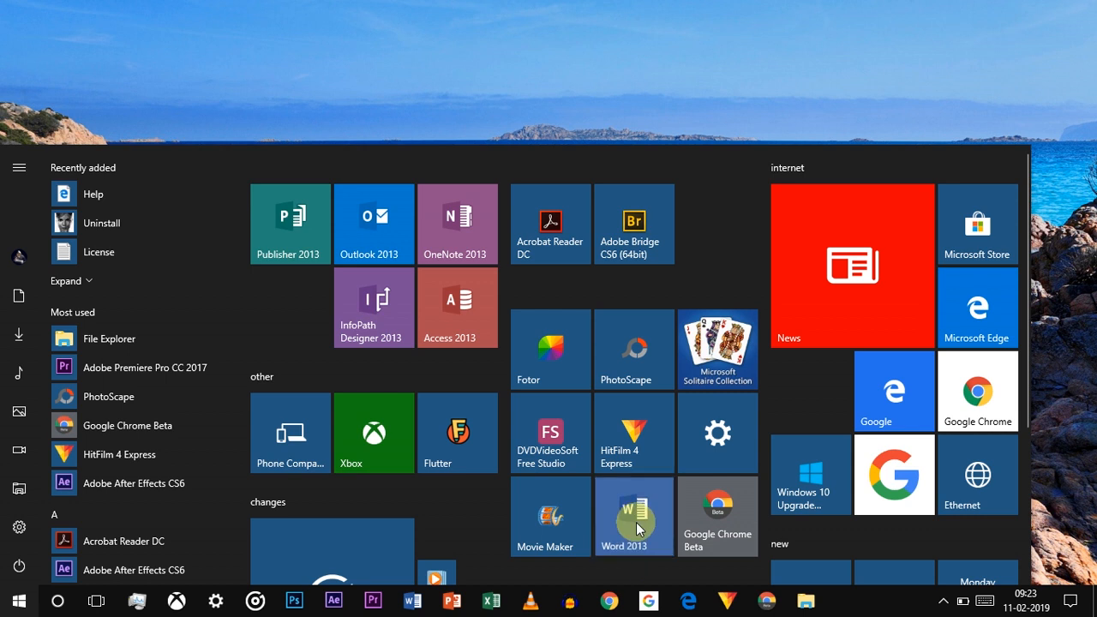
left_click_drag(638, 529, 286, 227)
Search for Excel and pin Excel 2013 to Start
left_click(59, 600)
type("excel")
right_click(118, 237)
left_click(181, 332)
Place the Excel 2013 tile right beside Word 2013 and the InfoPath Designer 2013 tile under Publisher 2013
left_click(12, 603)
left_click_drag(617, 531, 359, 238)
left_click_drag(363, 384, 287, 386)
Pin PowerPoint 2013 to Start and place its tile between Publisher 2013 and Access 2013
left_click(59, 600)
type("power")
right_click(69, 236)
left_click(112, 303)
left_click(12, 604)
left_click_drag(643, 543, 377, 329)
Name the tile group of Office programs MS Office 2013
left_click(351, 165)
type("MS O")
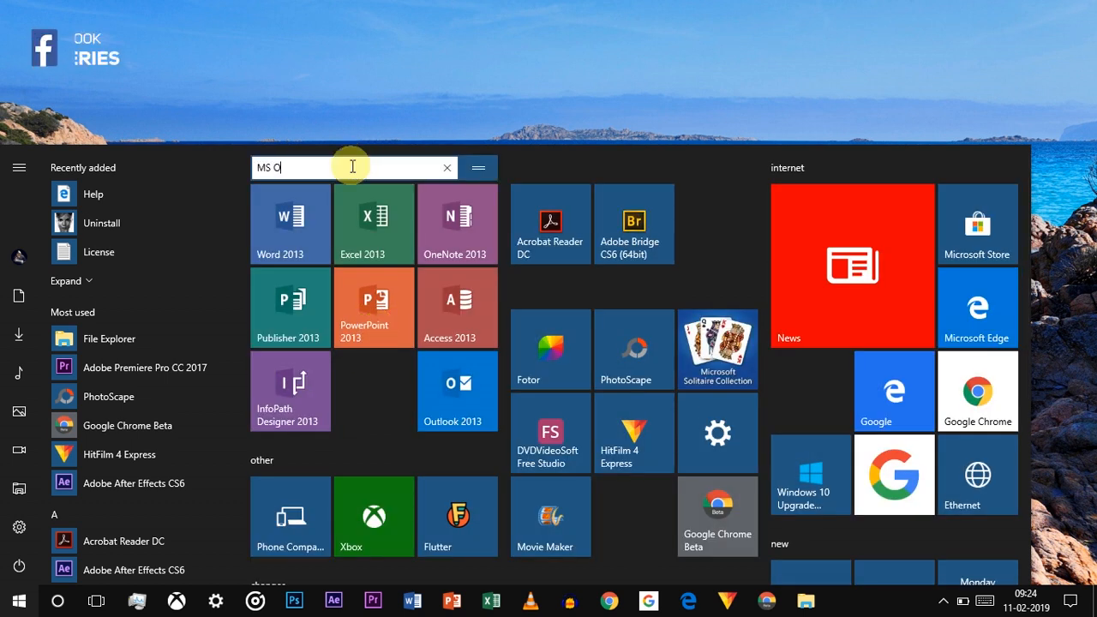
type("ffice 2013")
key("Return")
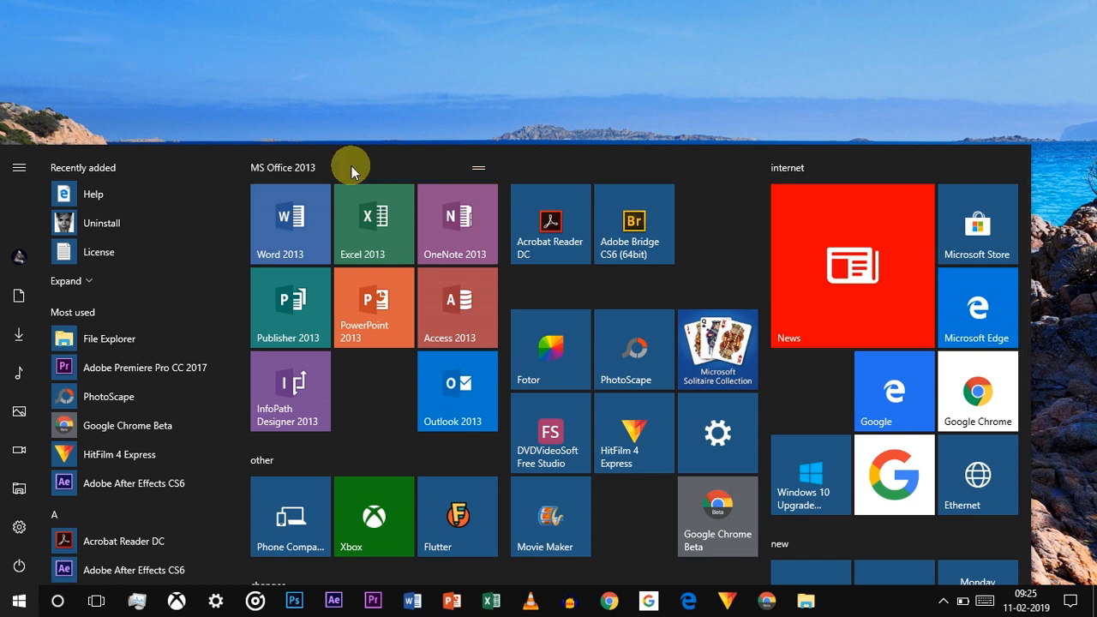
scroll(627, 380, "down", 3)
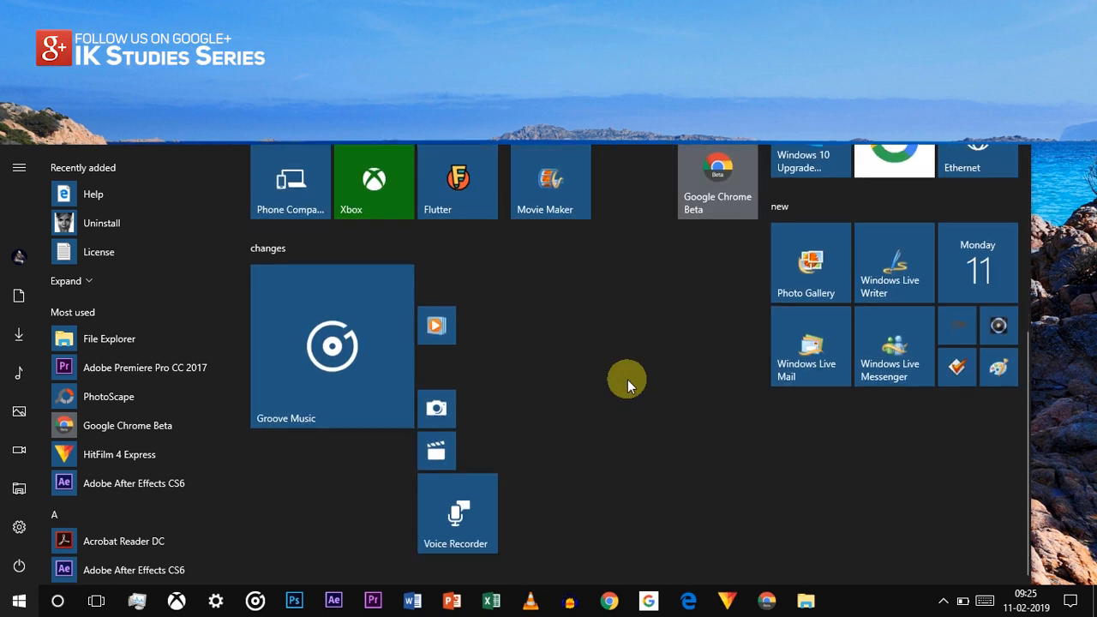
scroll(627, 380, "up", 3)
mouse_move(295, 161)
left_mouse_down()
mouse_move(595, 171)
mouse_move(315, 167)
left_mouse_up()
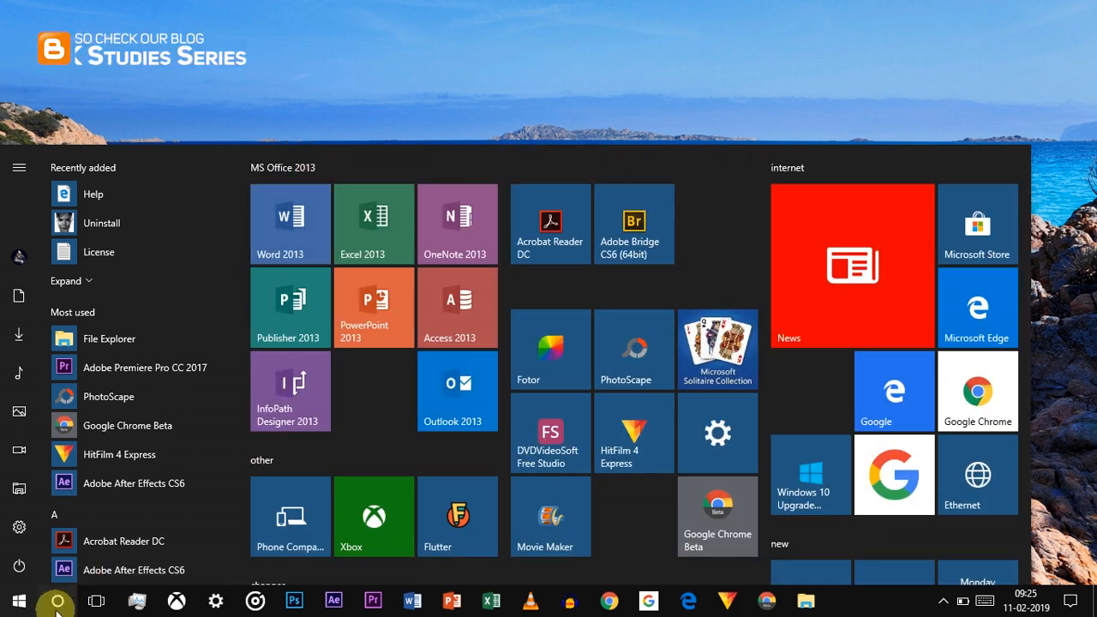
Pin Adobe Premiere Pro CC 2017, Photoshop CC 2015 and After Effects CS6 to Start, grouping their tiles with Acrobat Reader DC and Adobe Bridge
left_click(57, 601)
type("pro")
right_click(118, 240)
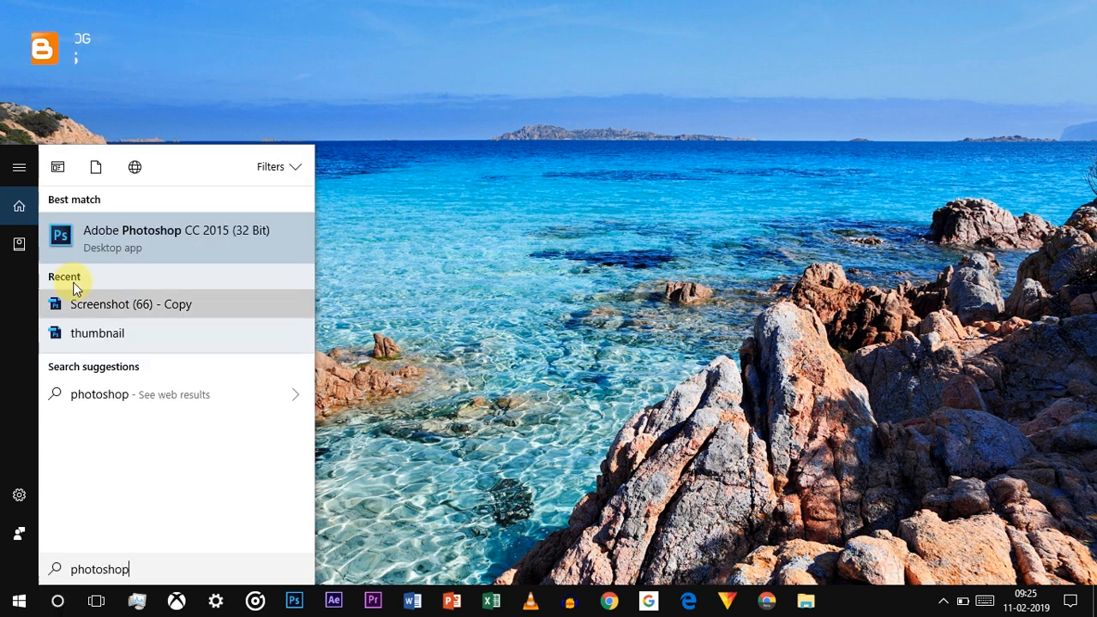
right_click(127, 239)
left_click(172, 326)
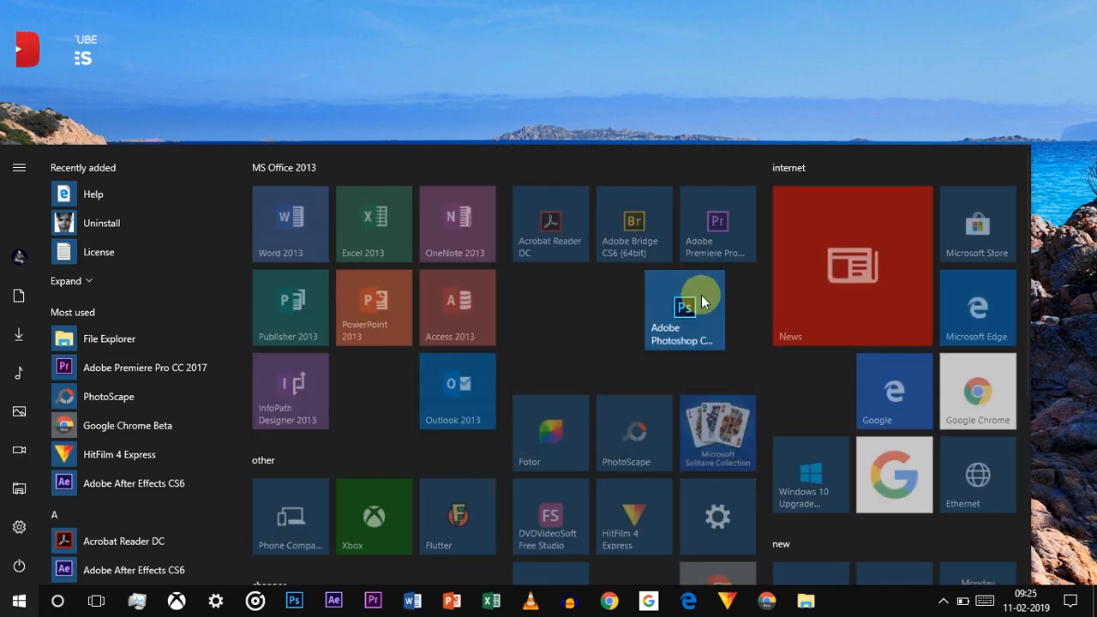
type("ter")
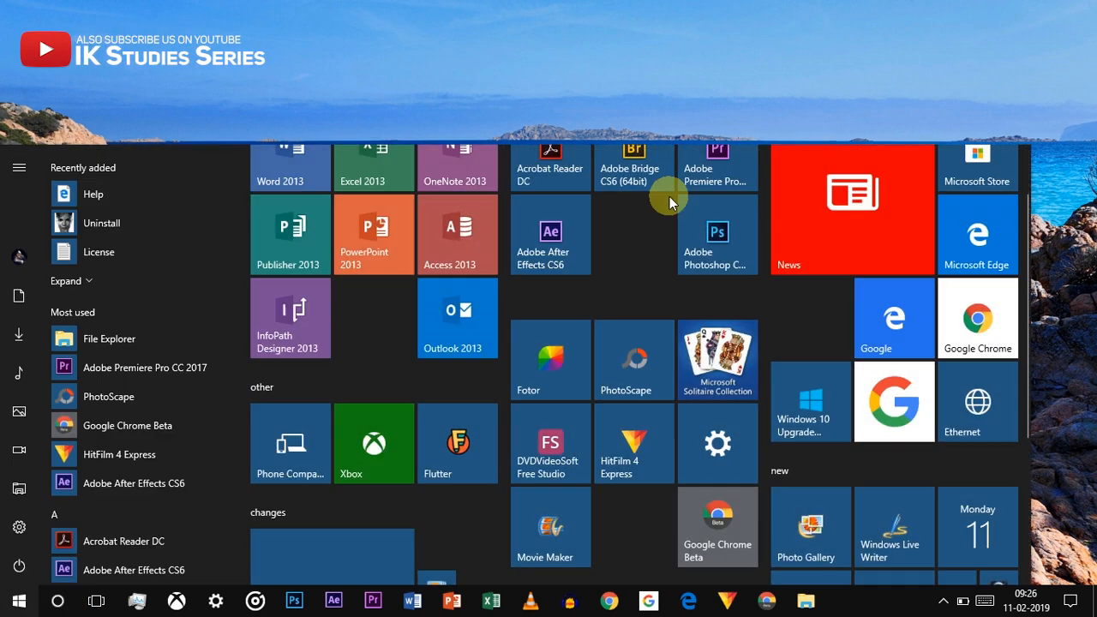
scroll(42, 485, "down", 3)
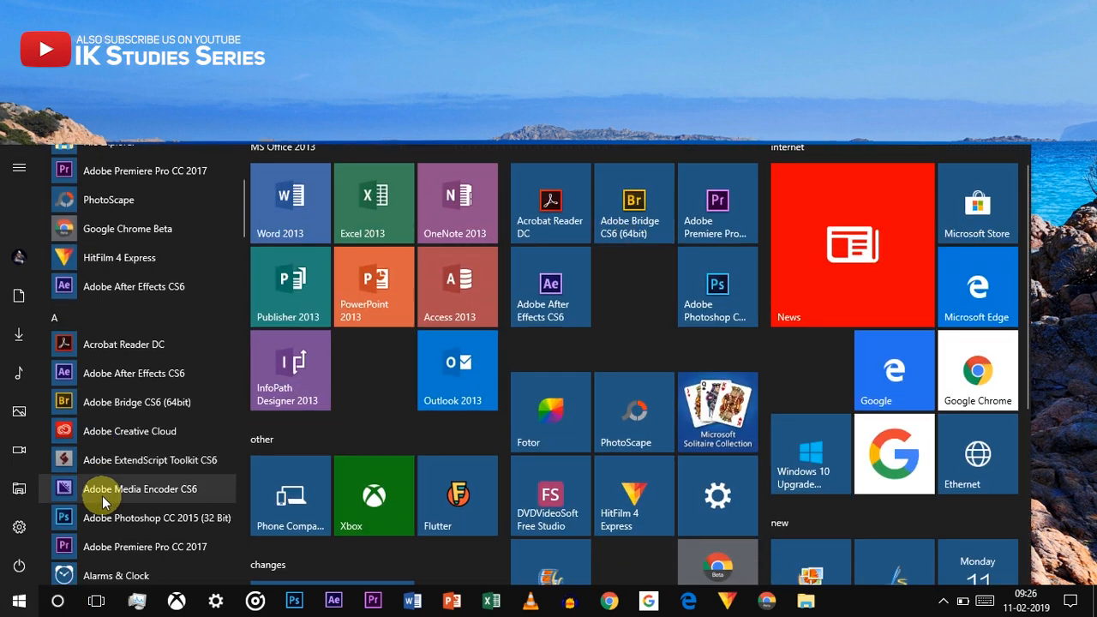
Name the tile group of Adobe programs Adobe Softwares
left_click(560, 183)
type("Adobe Softwares")
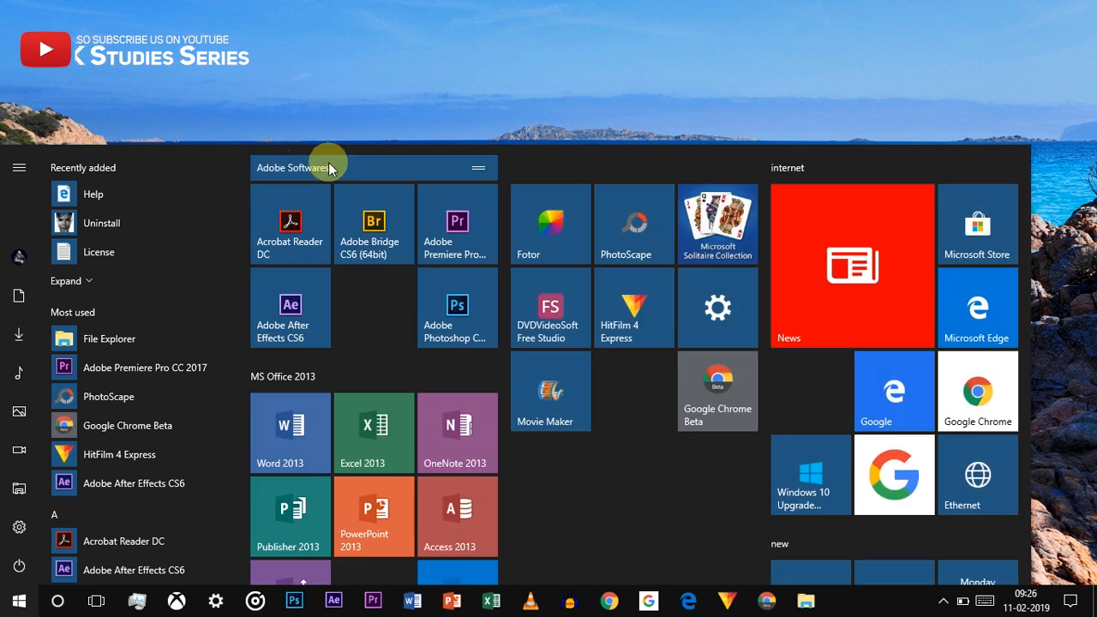
scroll(339, 398, "down", 5)
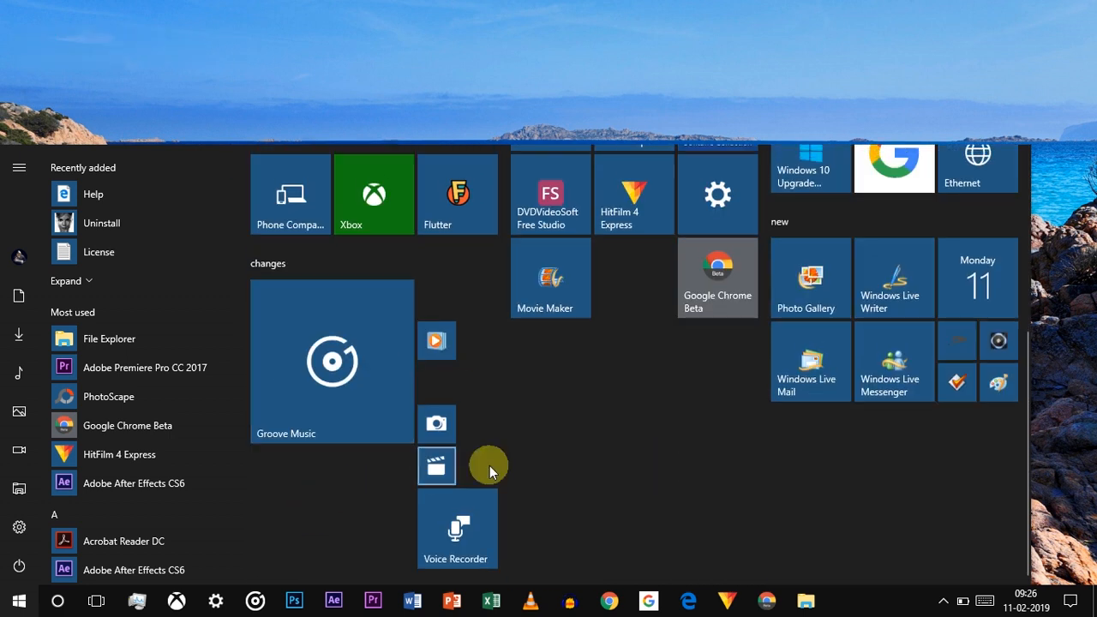
scroll(532, 476, "up", 3)
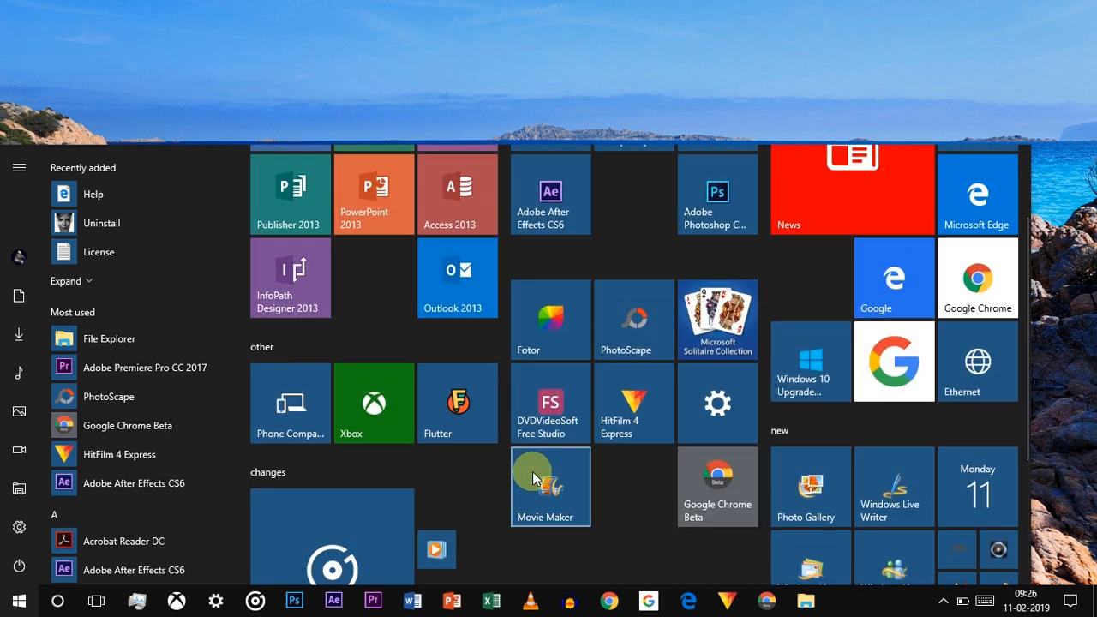
scroll(532, 478, "up", 2)
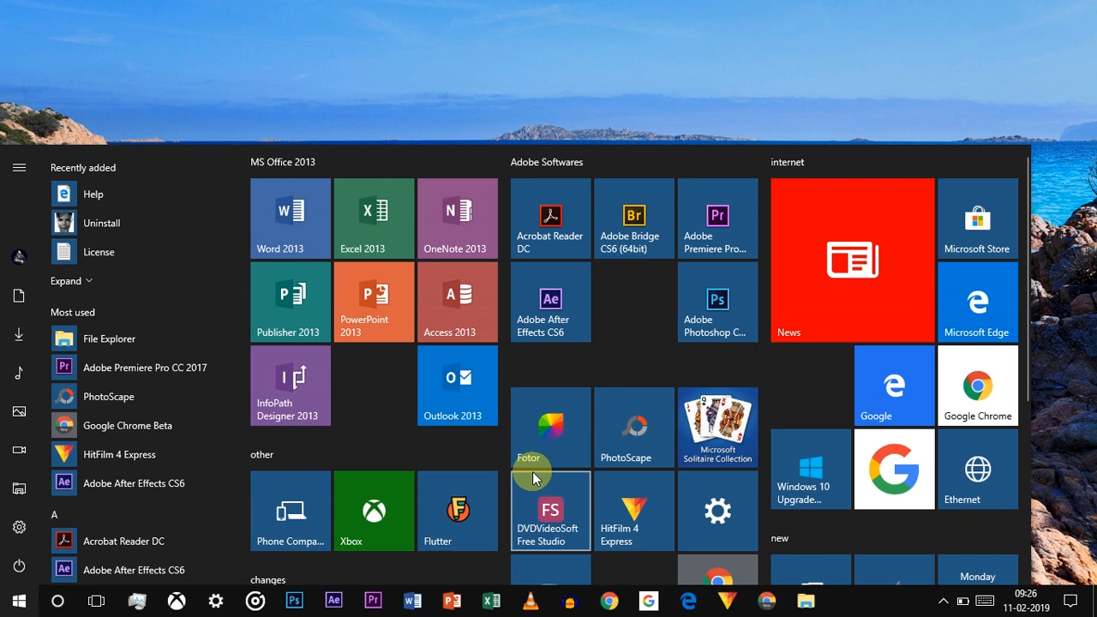
scroll(532, 476, "up", 1)
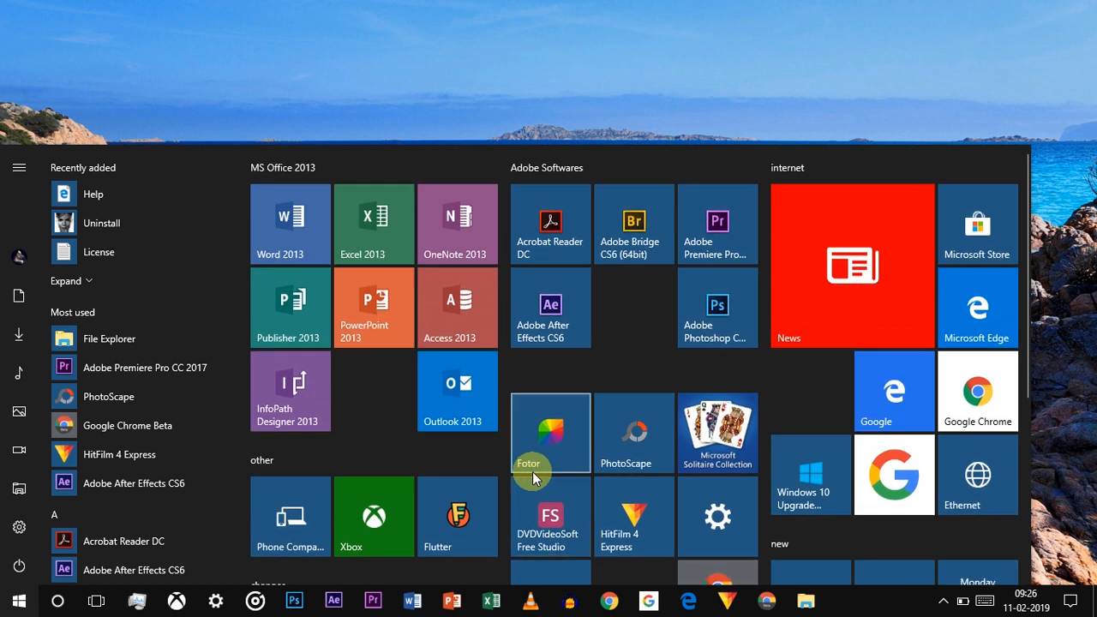
Try the Small and Medium sizes on the News tile
right_click(852, 295)
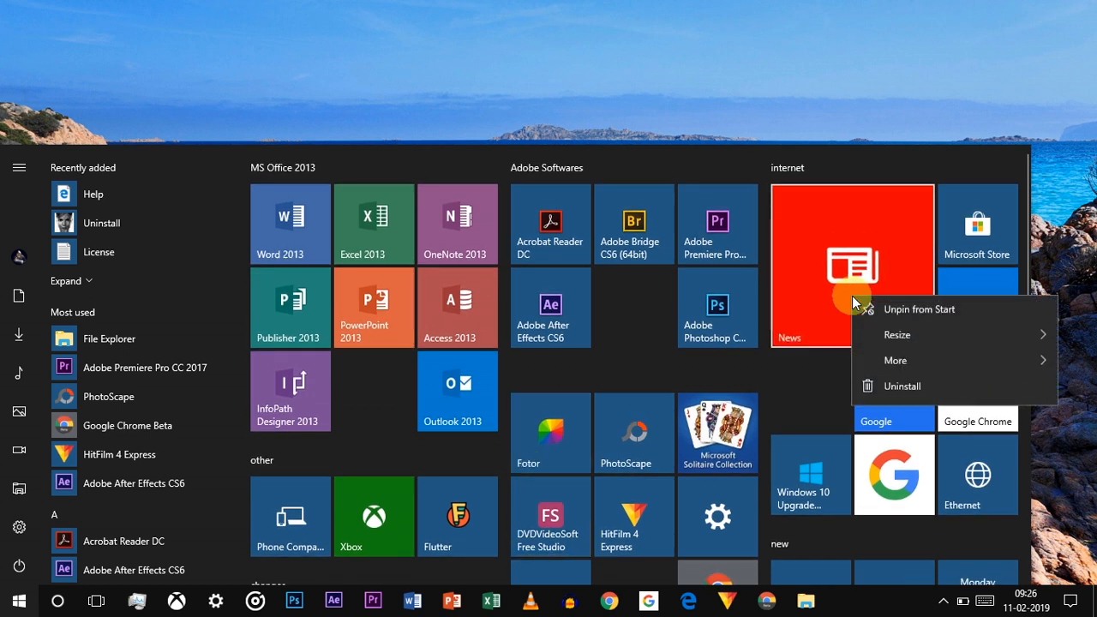
mouse_move(861, 340)
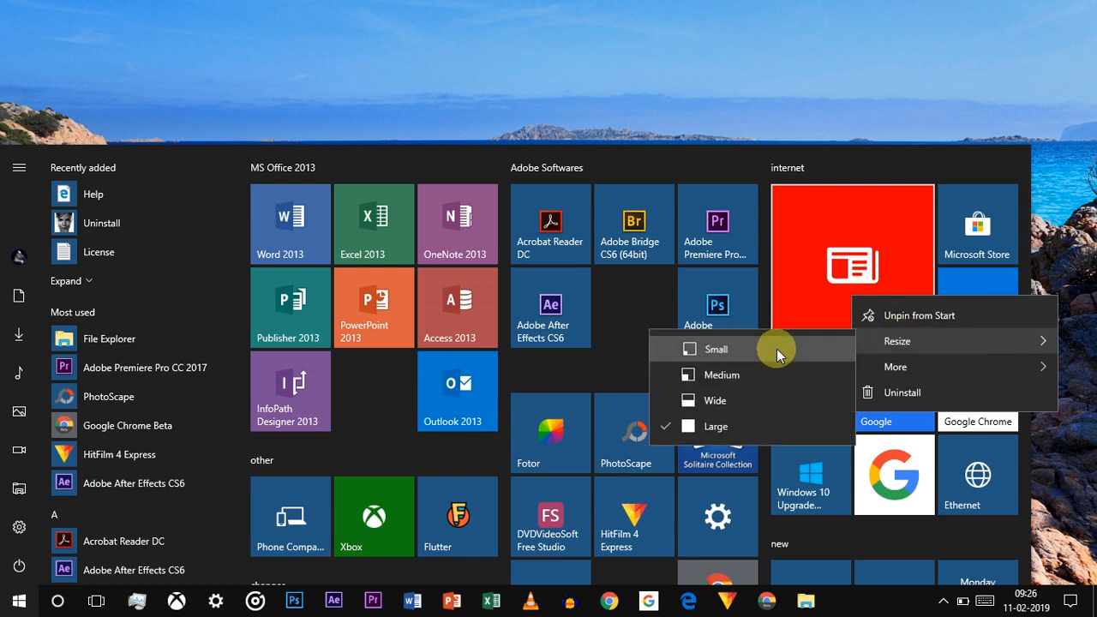
left_click(776, 349)
right_click(783, 203)
mouse_move(840, 250)
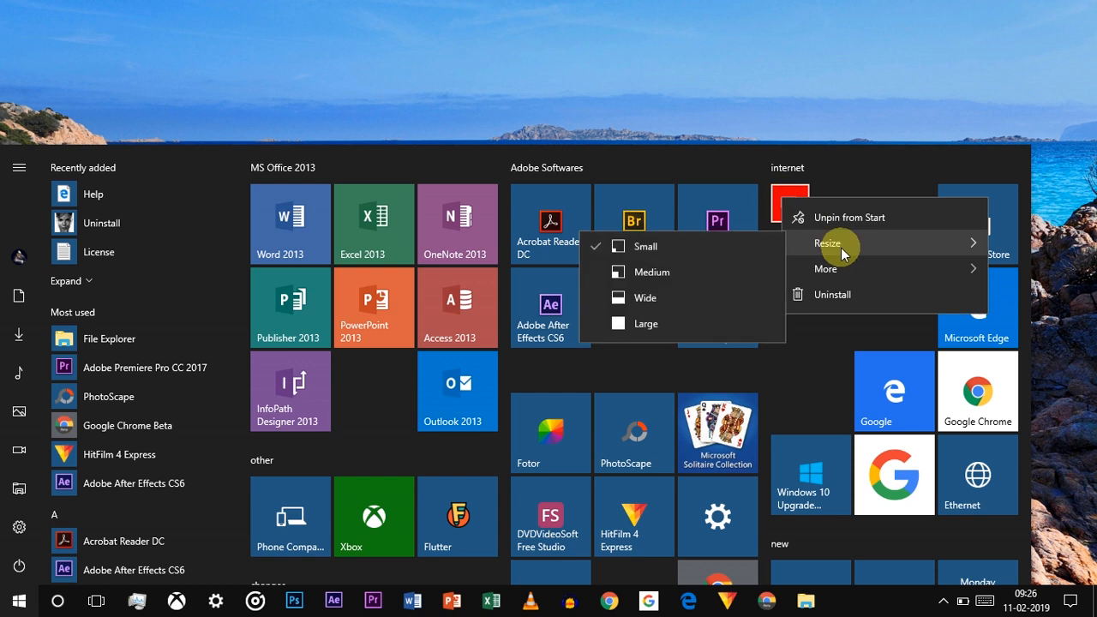
left_click(708, 278)
Try the Wide and Large sizes on the News tile
right_click(808, 237)
mouse_move(849, 282)
left_click(662, 344)
right_click(822, 230)
mouse_move(886, 272)
left_click(739, 355)
Resize the News tile to Wide
right_click(830, 277)
mouse_move(746, 320)
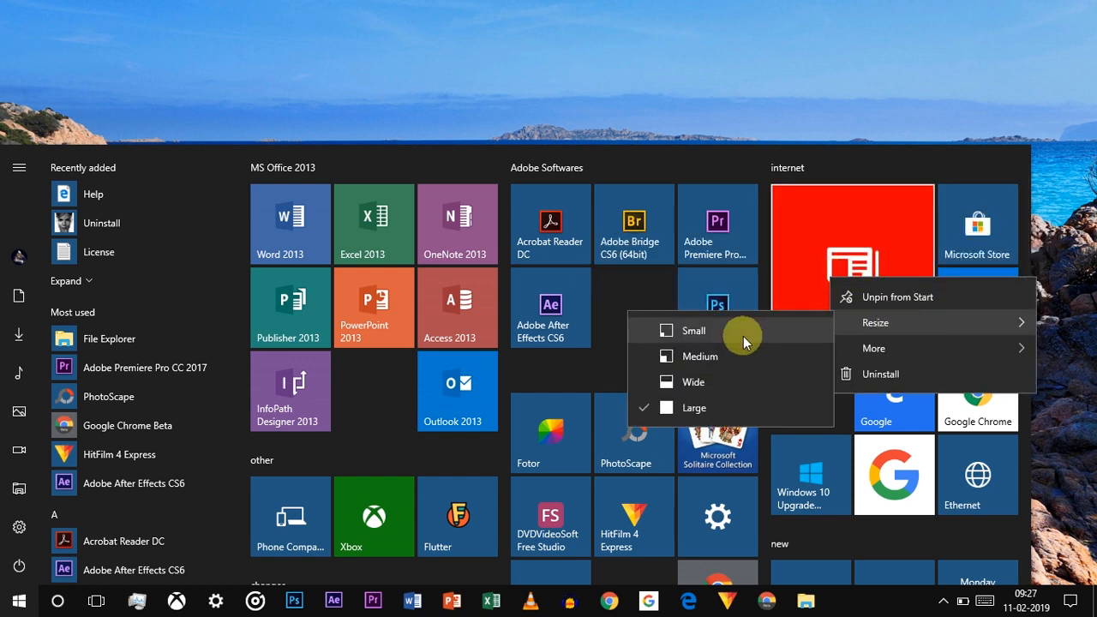
left_click(747, 380)
Resize the Microsoft Edge tile to Wide and move the Google Chrome tile directly beneath News in the internet group
right_click(949, 320)
mouse_move(819, 368)
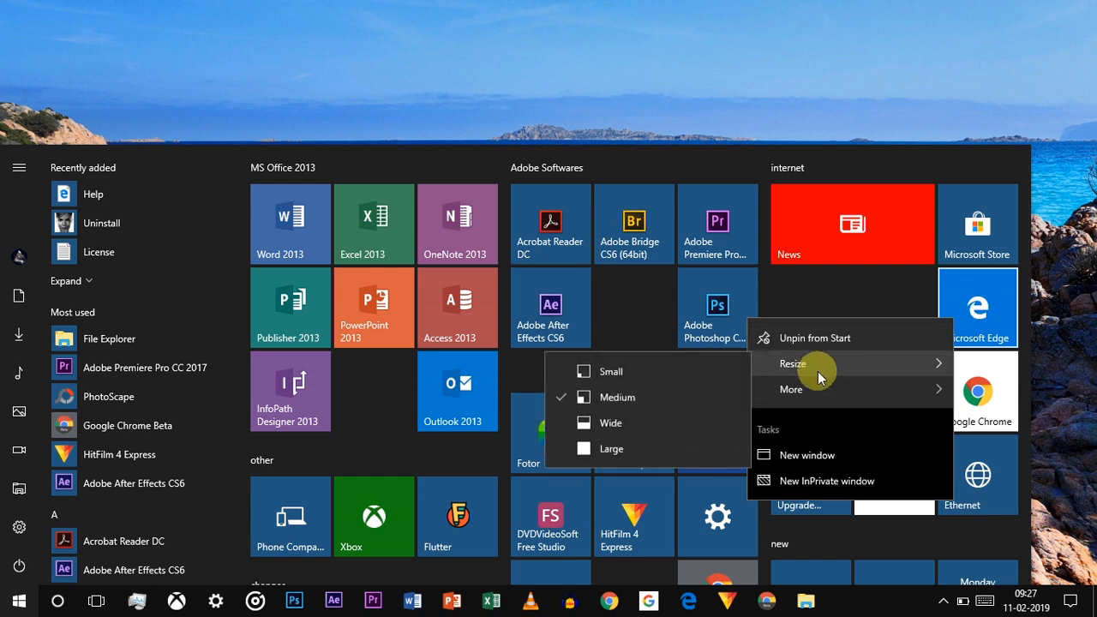
left_click(643, 429)
left_click_drag(966, 392, 823, 339)
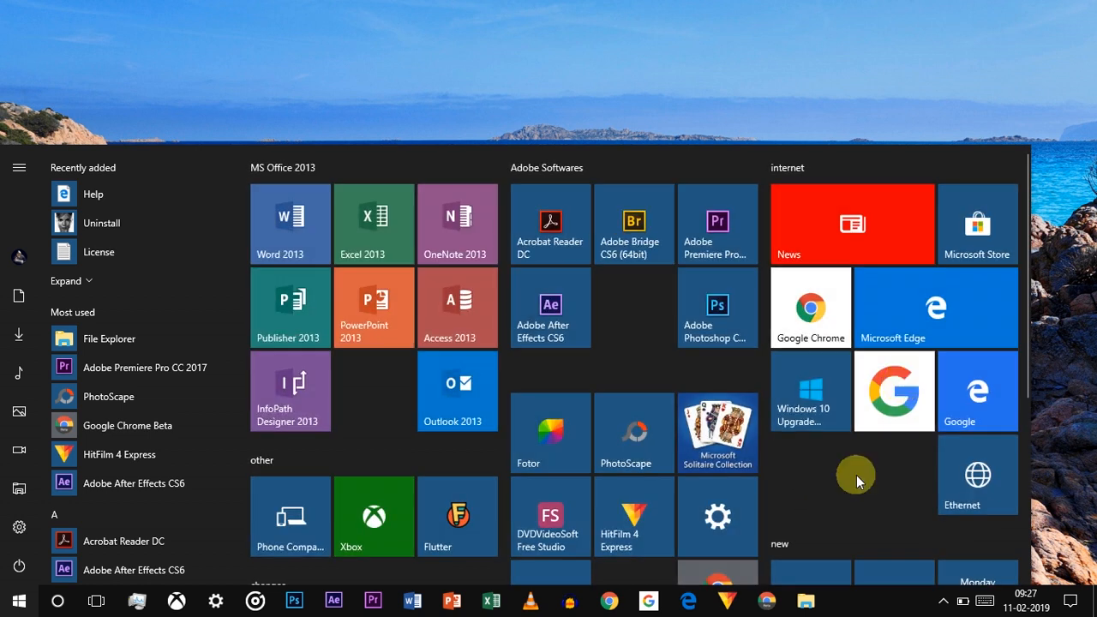
scroll(856, 480, "down", 3)
scroll(856, 486, "up", 3)
left_click(688, 19)
Open the Colors page of the Personalization settings
key("super")
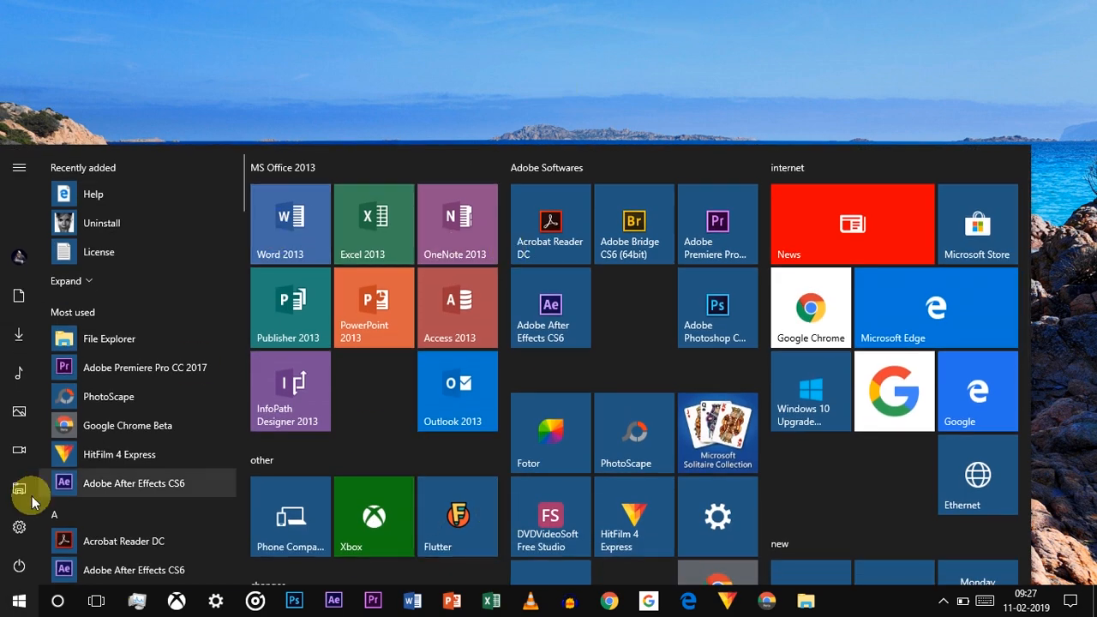
left_click(19, 526)
left_click(859, 203)
left_click(68, 294)
scroll(483, 470, "down", 1)
scroll(484, 470, "down", 5)
scroll(477, 472, "up", 4)
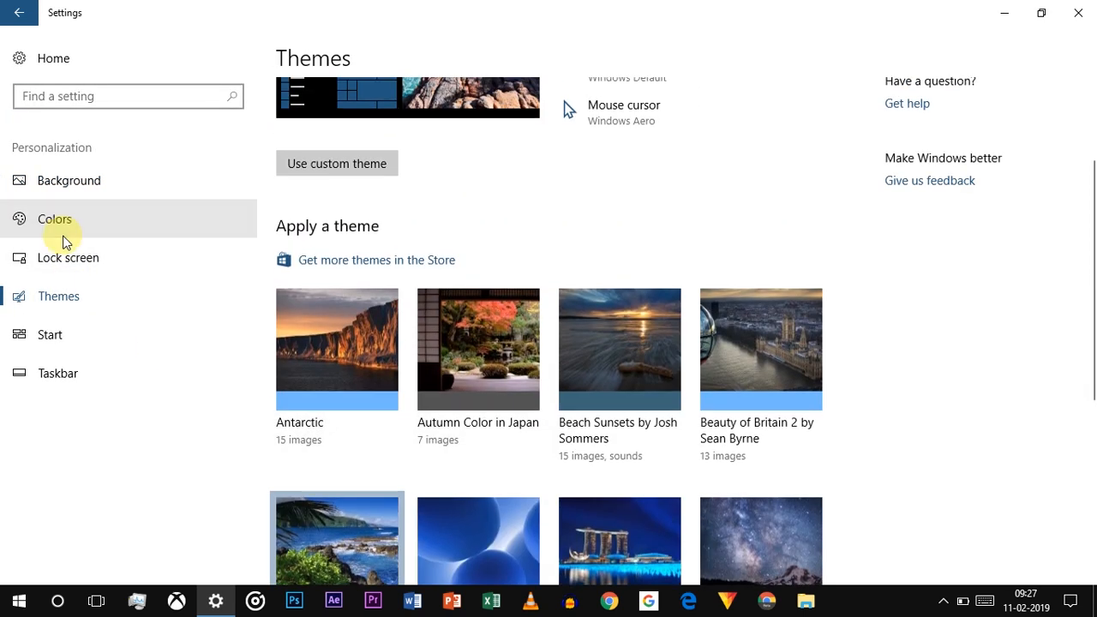
left_click(60, 237)
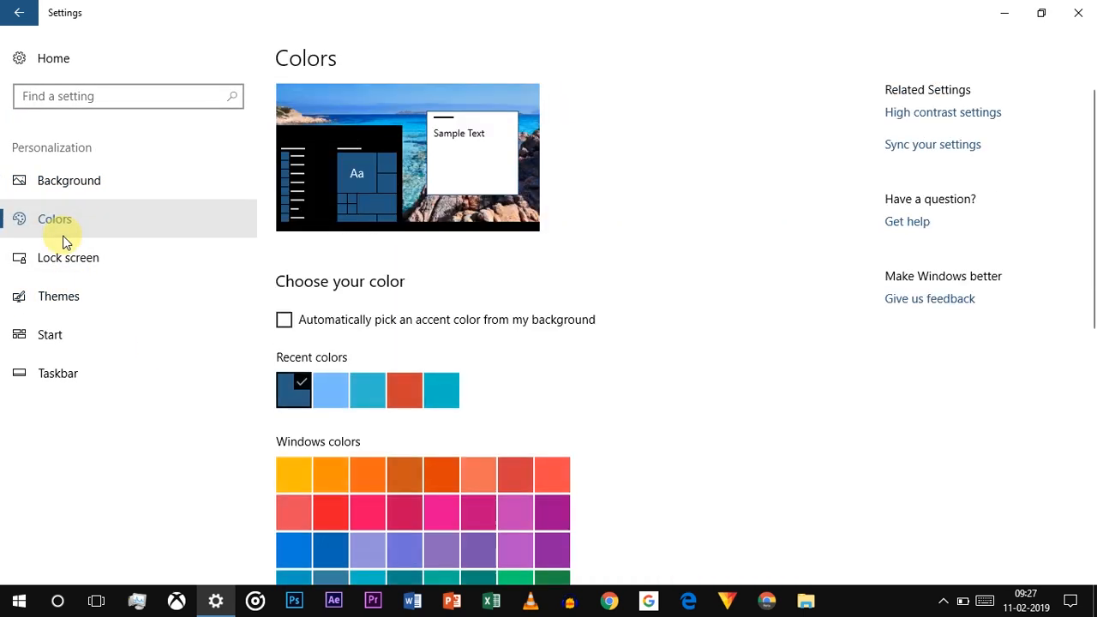
Try the light blue and turquoise recent colors as the accent color, checking each on the Start menu tiles
left_click(331, 390)
key("super")
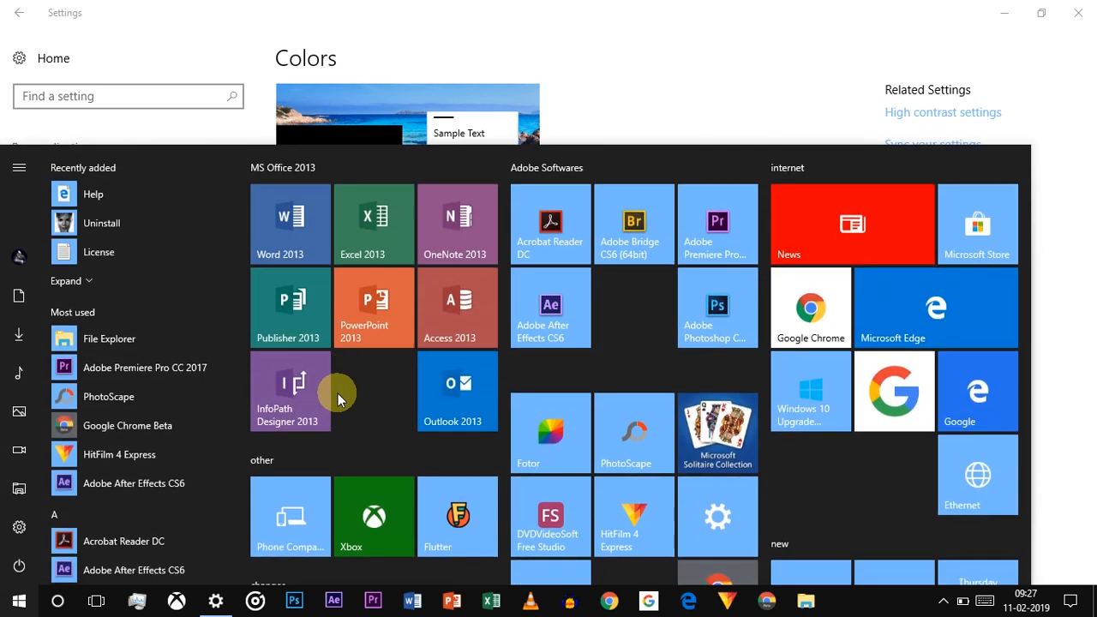
key("super")
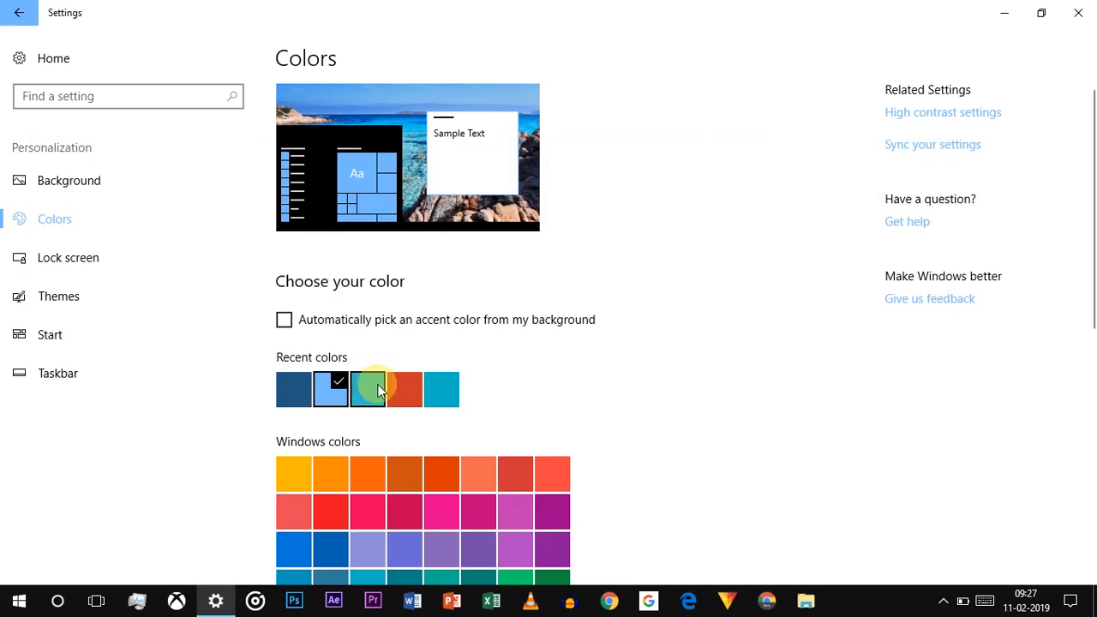
left_click(379, 391)
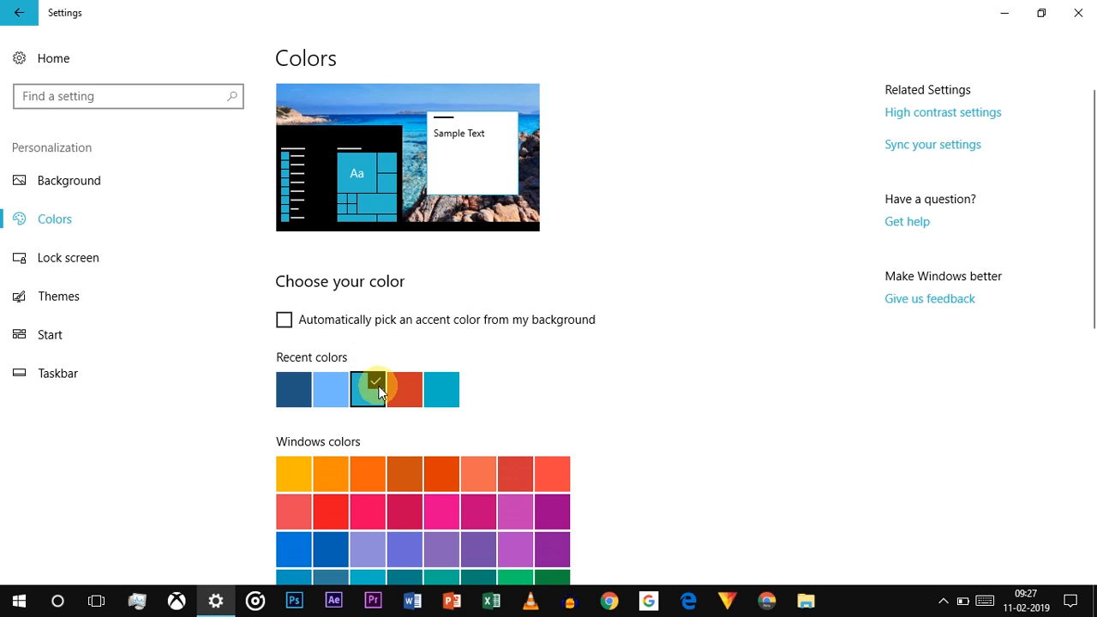
key("super")
key("super")
Try the red-orange recent color and the yellow Windows color as the accent, checking each on the Start menu tiles
left_click(402, 392)
key("super")
key("super")
key("super")
key("super")
left_click(290, 476)
key("super")
key("super")
Turn on Use Start full screen in the Start settings and check how Start looks
left_click(112, 341)
left_click(301, 402)
key("super")
key("super")
Return to the Colors page and try the green and gray Windows colors as the accent, checking each on Start
left_click(54, 219)
left_click(321, 392)
left_click(513, 424)
key("super")
key("super")
left_click(291, 502)
key("super")
key("super")
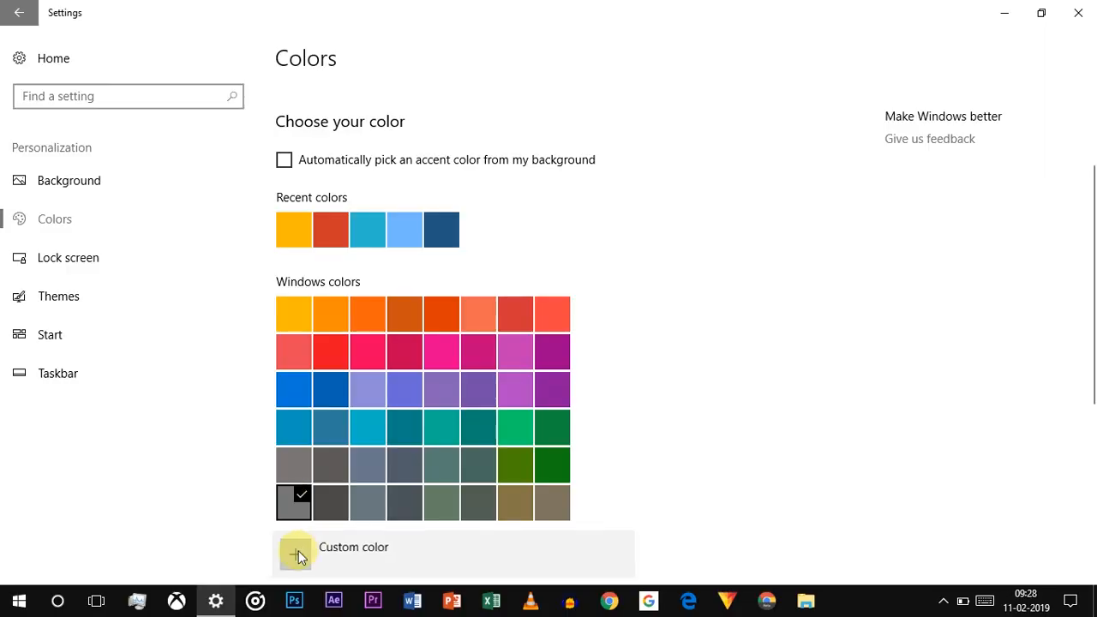
Try a custom purple accent color and one of the recent colors, checking each on the Start tiles
left_click(298, 550)
left_click(588, 117)
left_click(481, 550)
key("super")
key("super")
left_click(388, 229)
key("super")
key("super")
Have the accent color picked automatically from the background and check it on the Start tiles
left_click(284, 319)
key("super")
key("super")
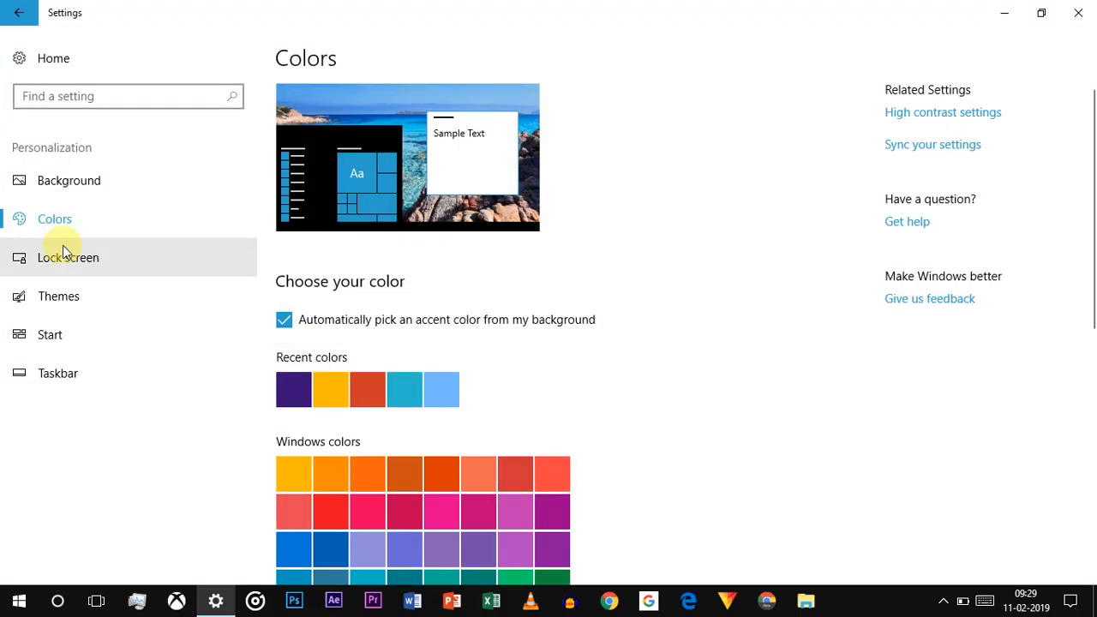
Open the settings for which folders appear on Start and compare the list with the folder shortcuts on Start
left_click(50, 334)
key("super")
key("super")
left_click(411, 490)
scroll(411, 492, "down", 2)
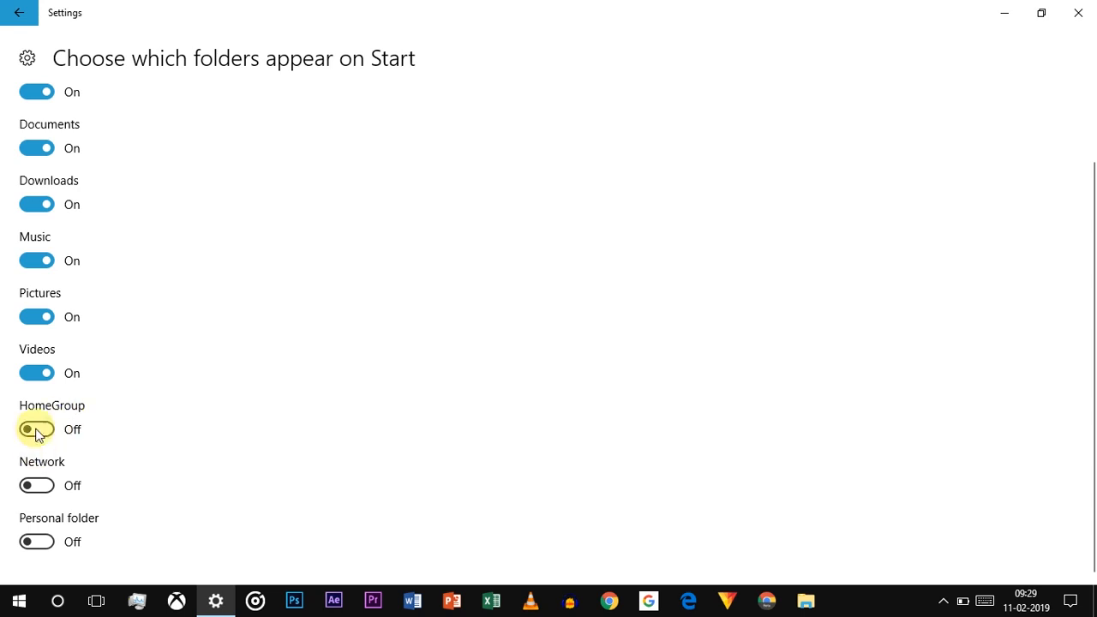
key("super")
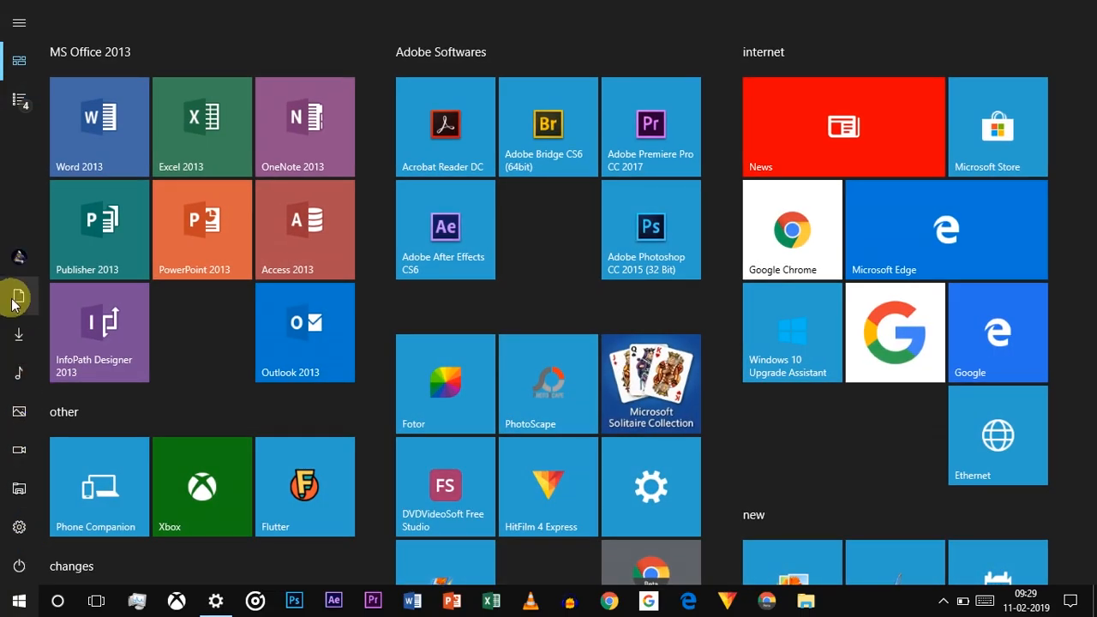
key("super")
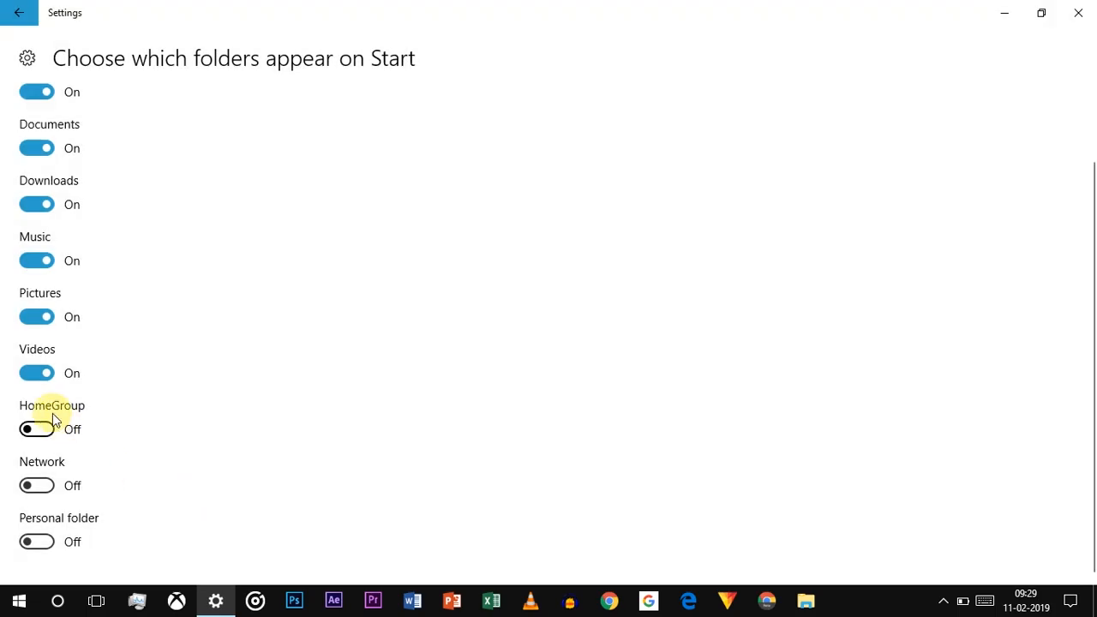
Try the HomeGroup folder on Start, turn it off again and check the folder shortcuts
key("super")
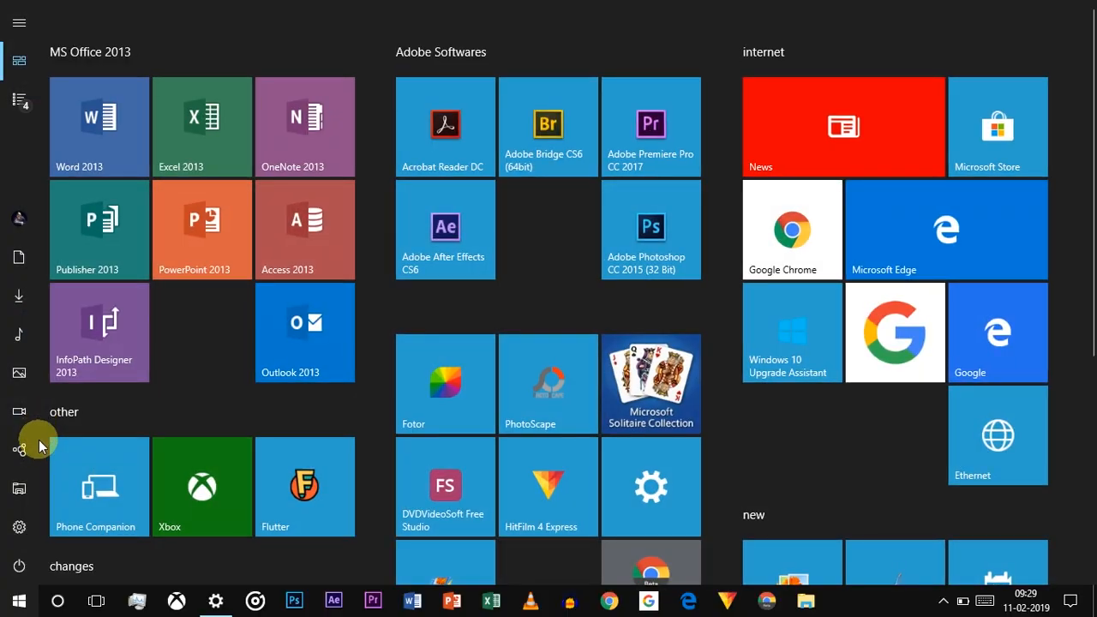
key("super")
left_click(44, 431)
key("super")
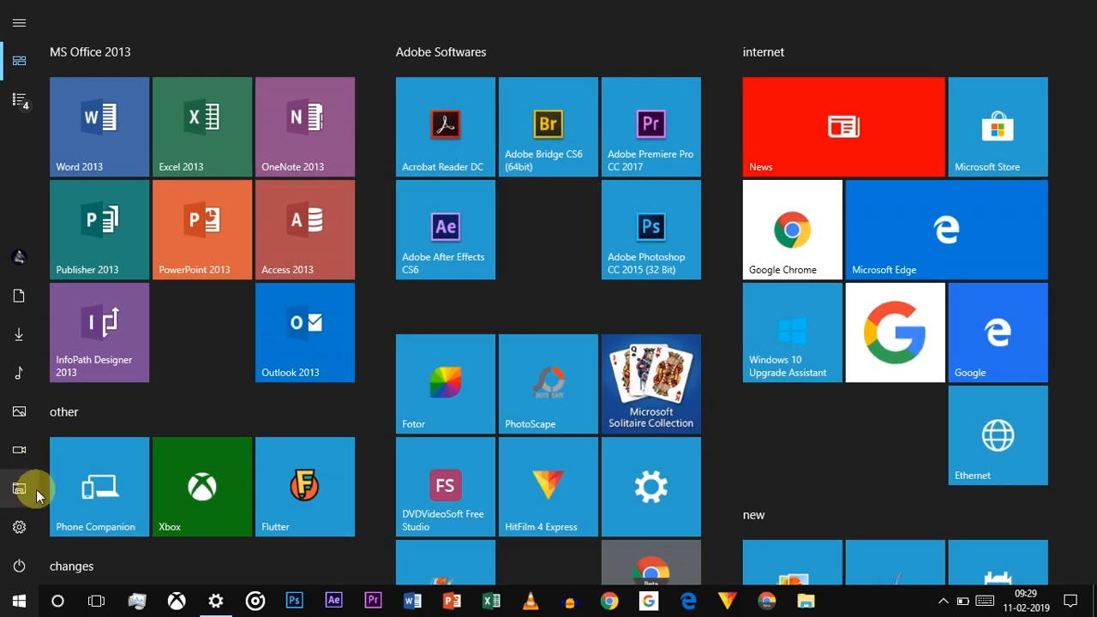
key("super")
Try the Network folder on Start and hiding all the listed folders, checking the folder shortcuts each time
key("super")
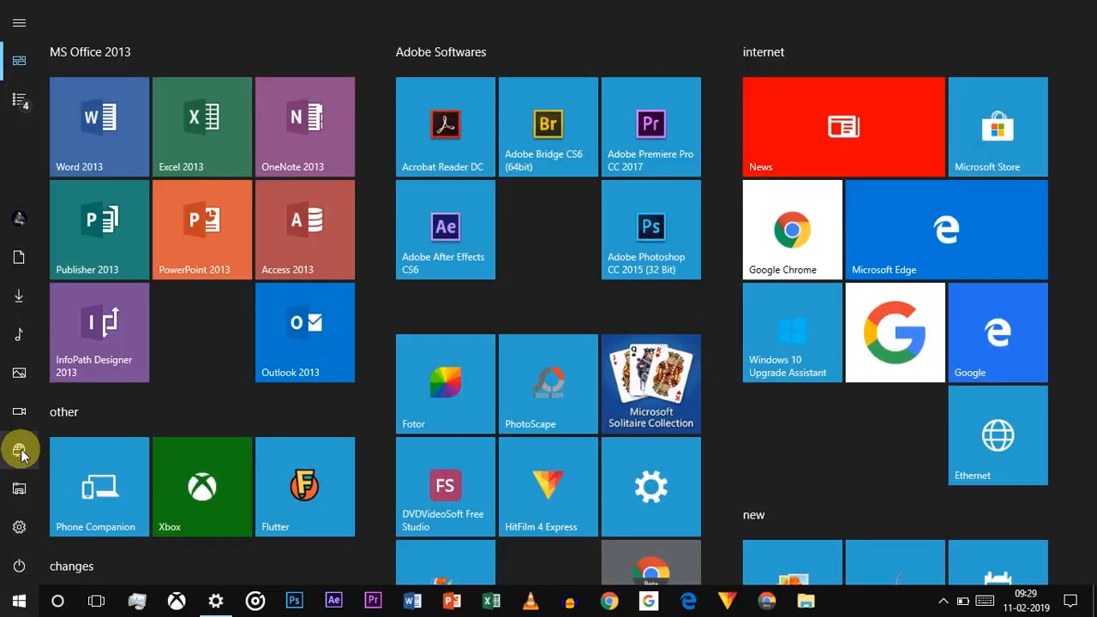
key("super")
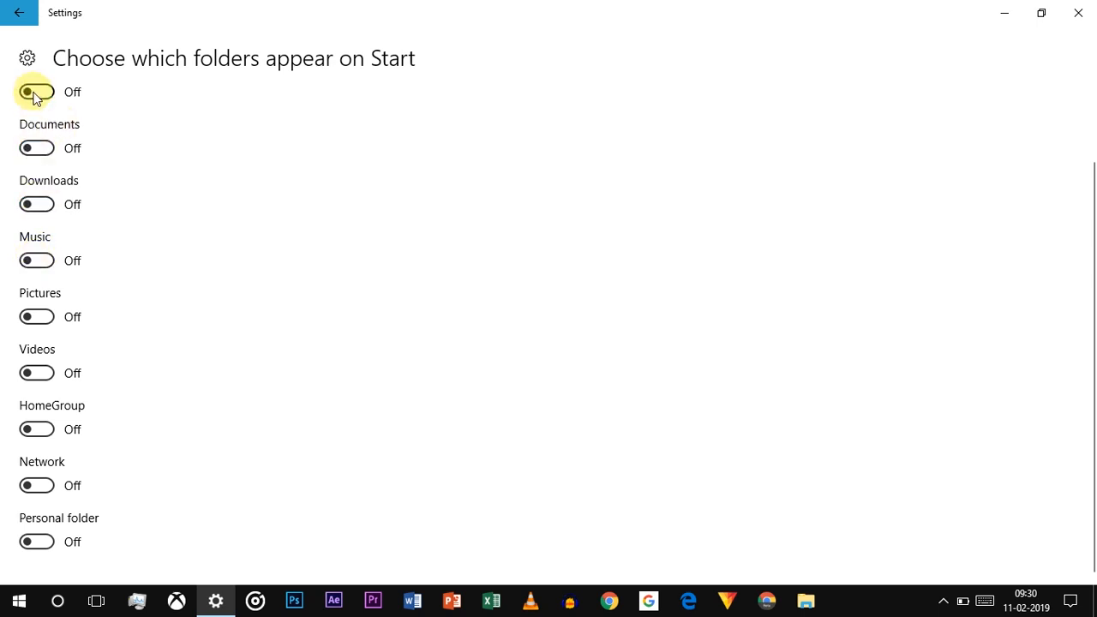
key("super")
key("super")
Turn the Documents, Downloads, Music, Pictures and Videos folders and the entry above them back on for Start, and close Settings
left_click(36, 95)
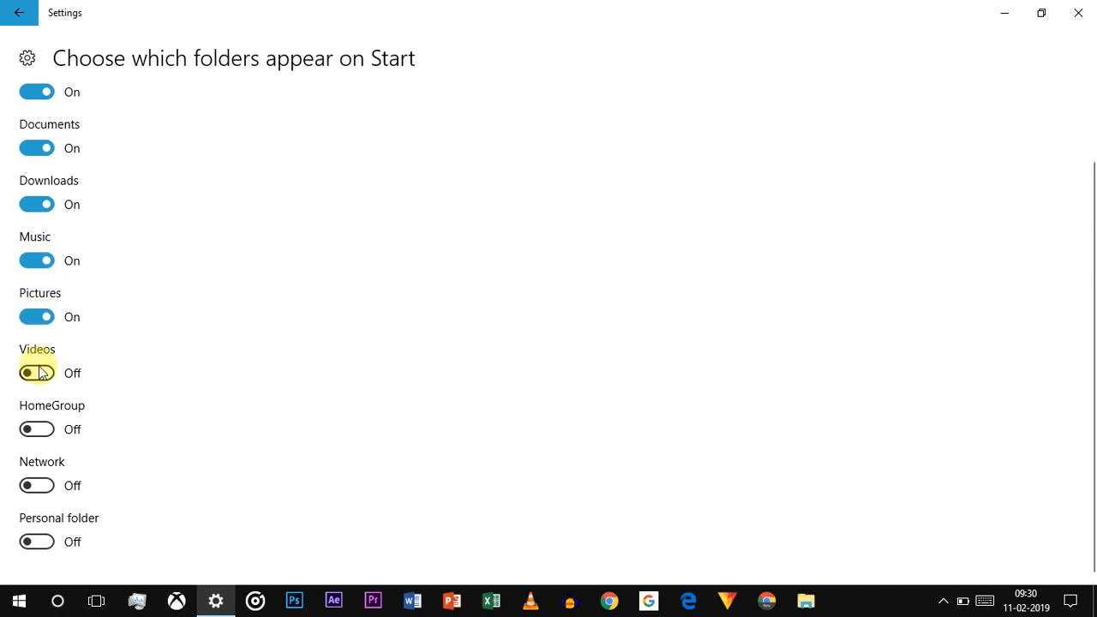
left_click(27, 57)
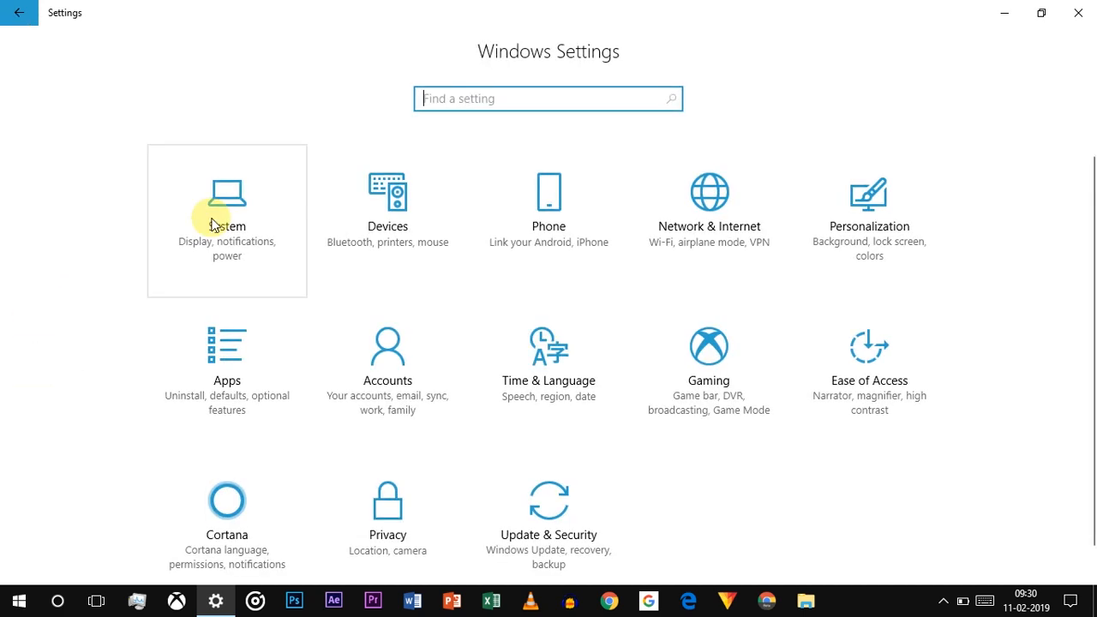
left_click(1078, 12)
Turn off Use Start full screen in the Start page of the Personalization settings and close Settings
key("super")
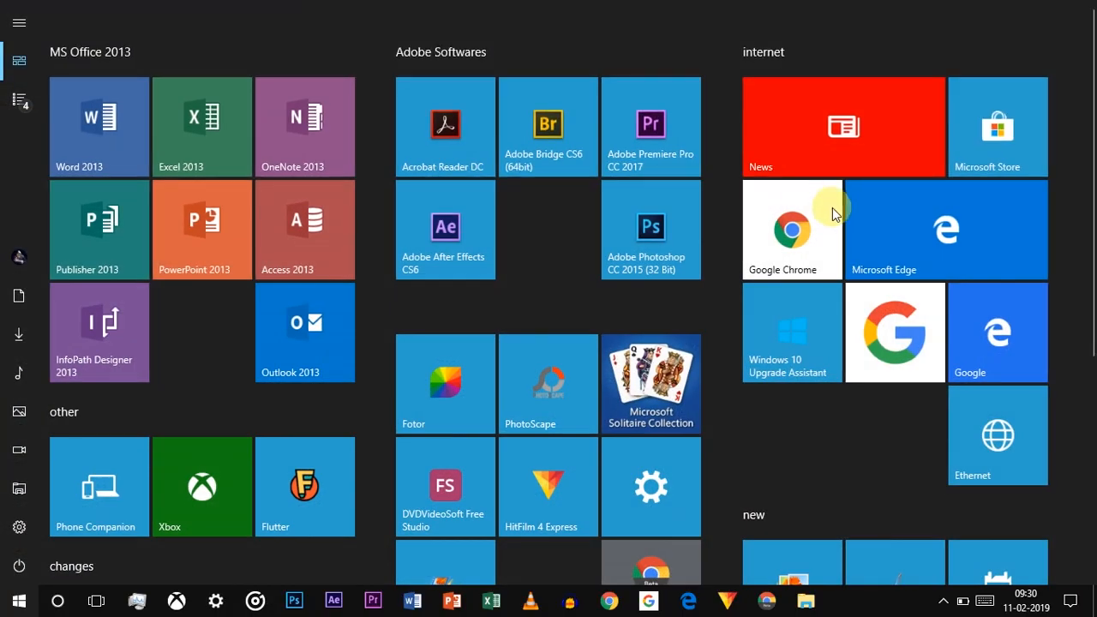
left_click(19, 526)
left_click(868, 205)
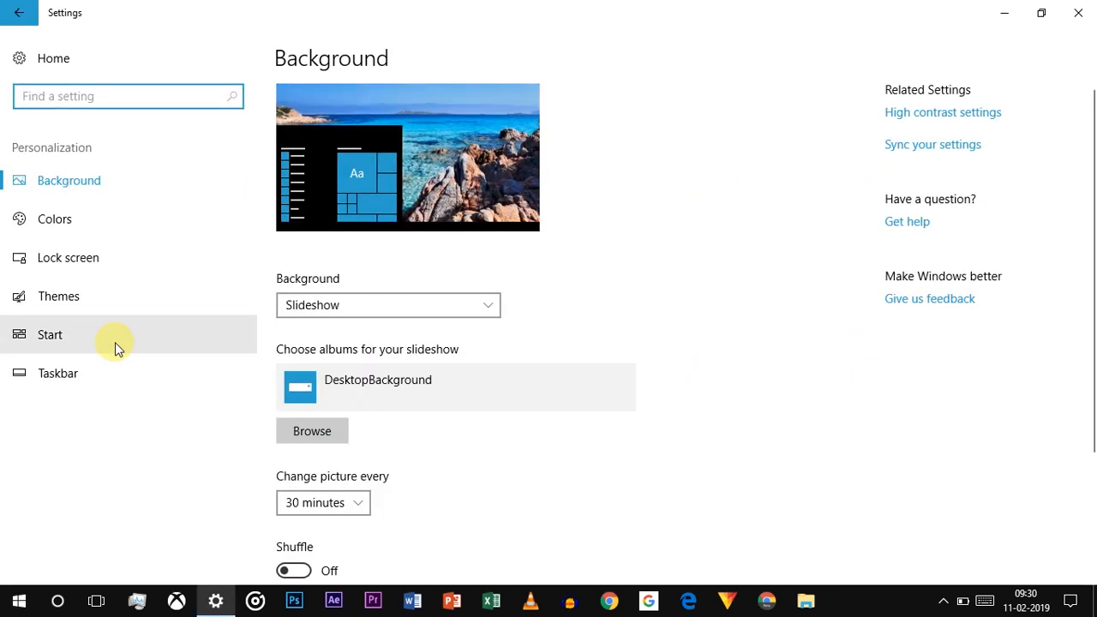
left_click(115, 342)
left_click(296, 402)
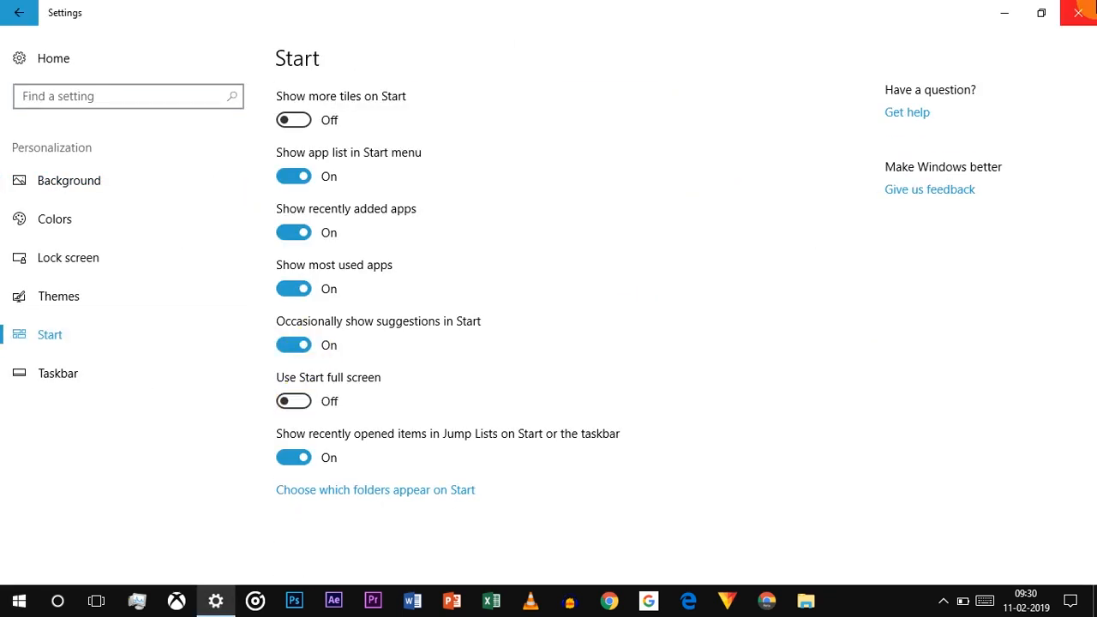
left_click(1078, 12)
Look through the tiles on the Start menu and launch Google from its tile in the internet group
key("super")
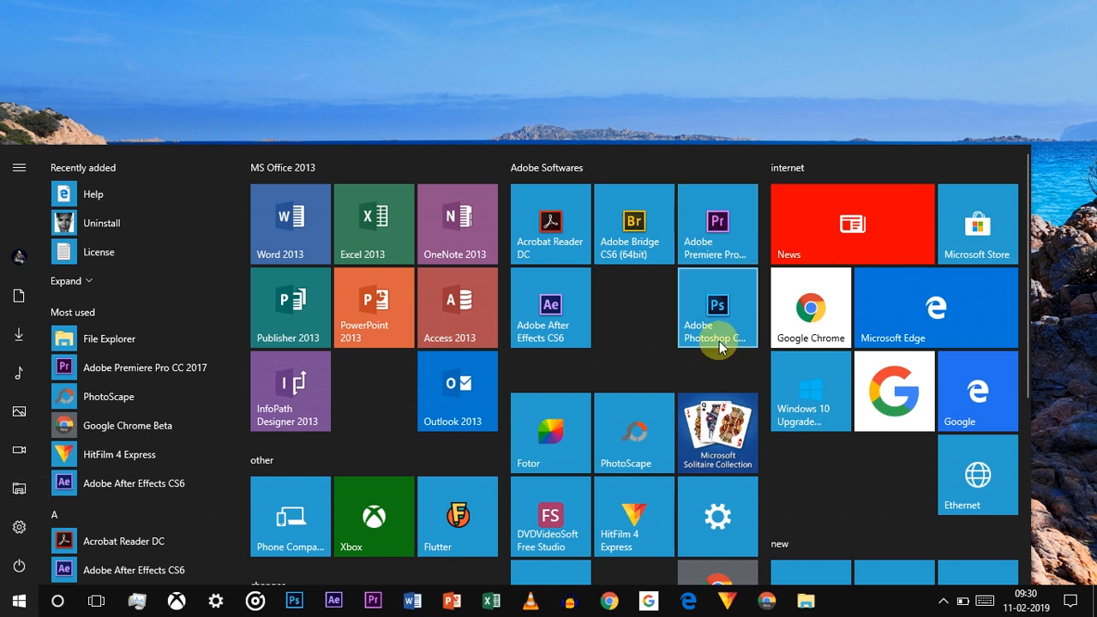
scroll(719, 341, "down", 3)
scroll(719, 341, "up", 4)
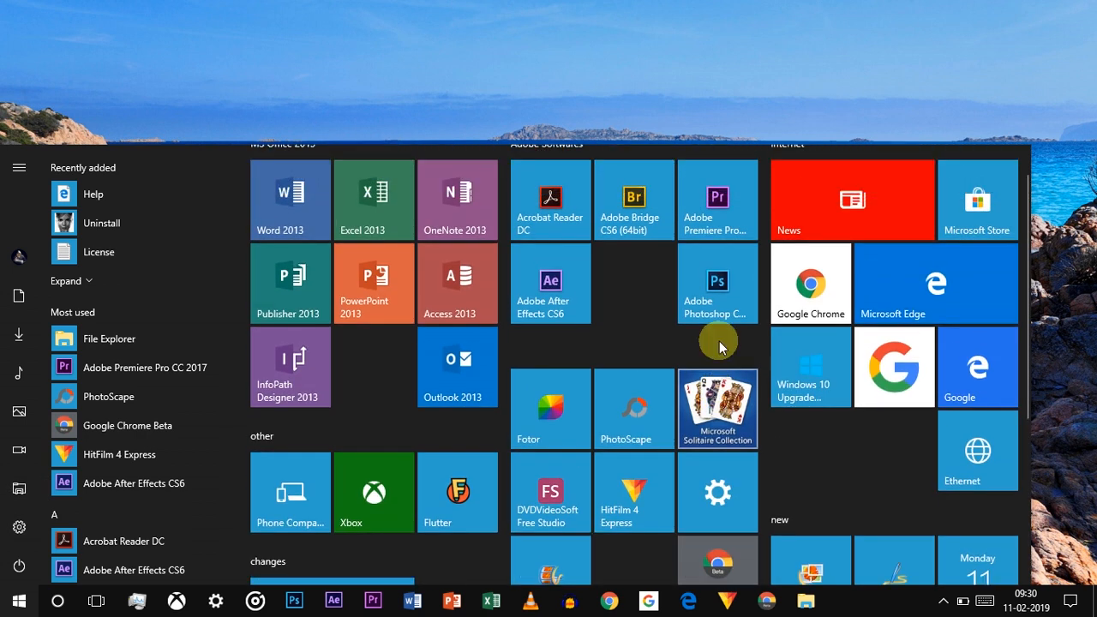
left_click(888, 399)
Resize the Camera tile in the changes group to Wide and review the tile layout
key("super")
scroll(775, 466, "down", 2)
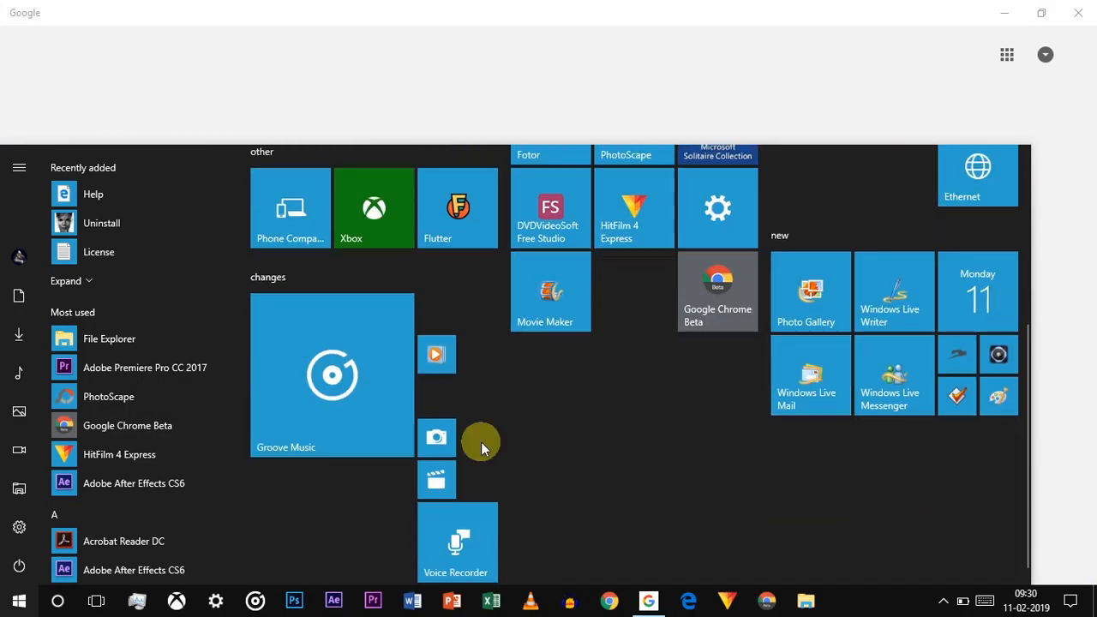
right_click(446, 438)
mouse_move(479, 472)
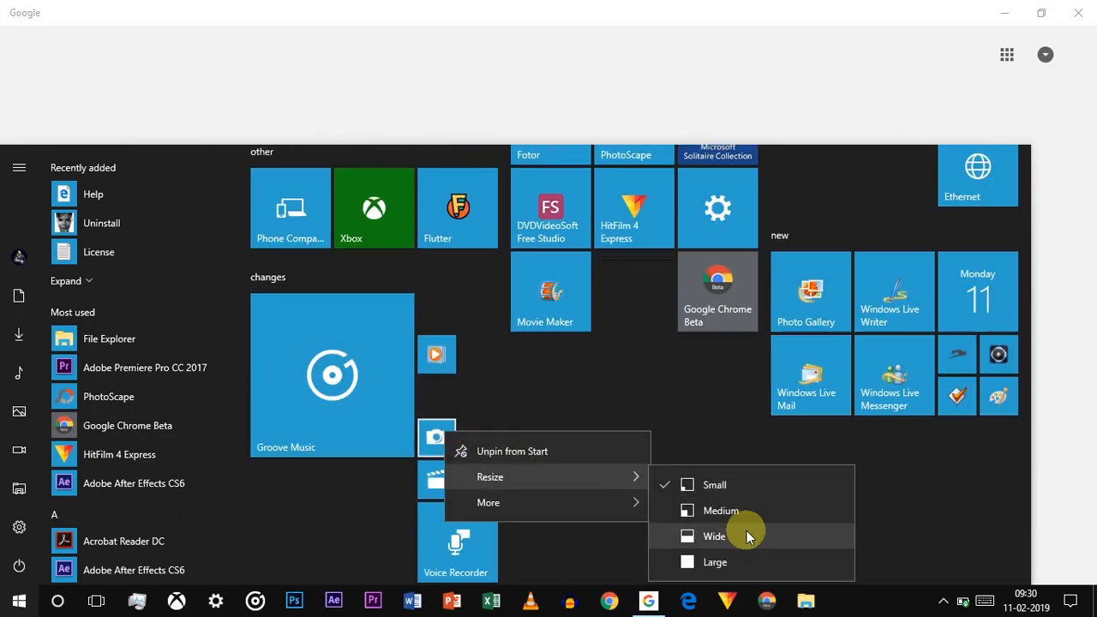
left_click(753, 536)
scroll(493, 499, "up", 5)
scroll(493, 498, "down", 3)
scroll(493, 499, "up", 3)
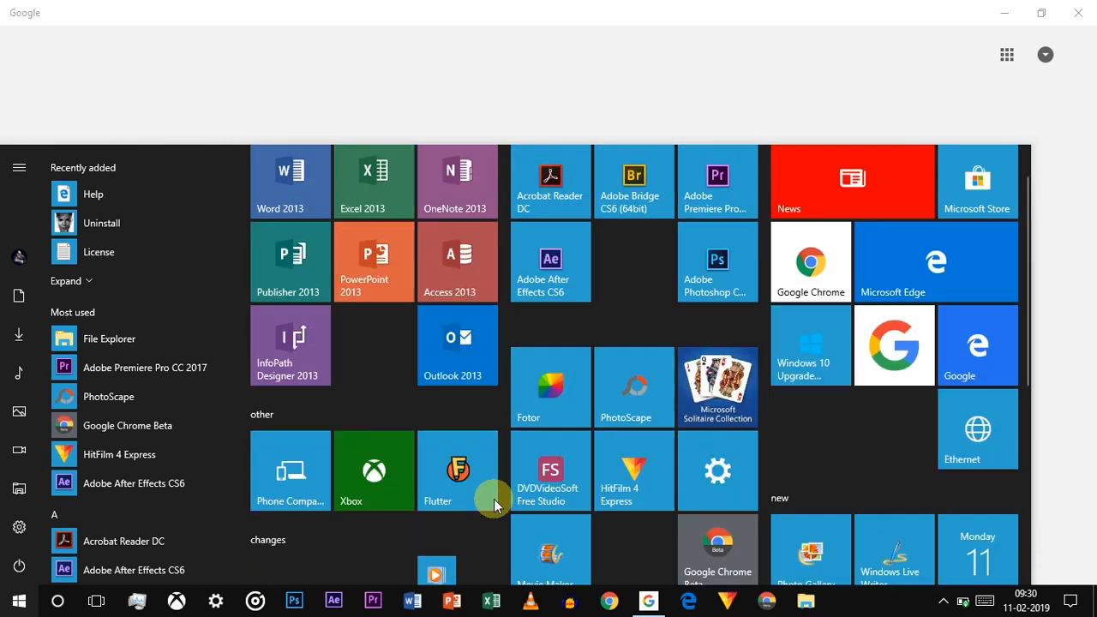
scroll(493, 498, "down", 3)
scroll(494, 499, "down", 1)
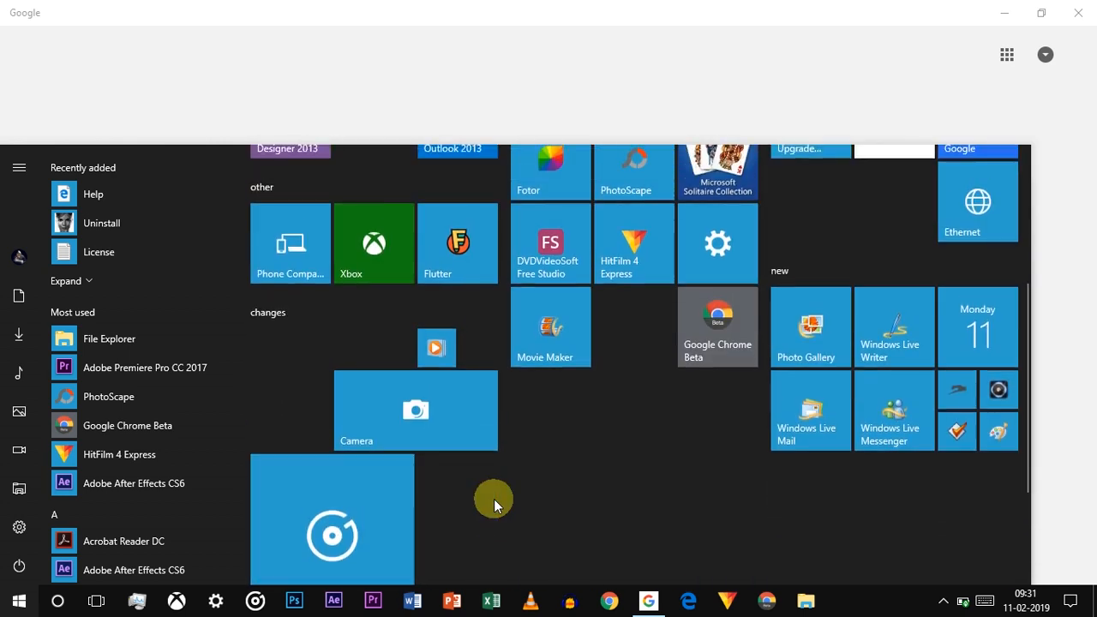
Unpin the Phone Companion and Xbox tiles of the other group from Start
right_click(265, 265)
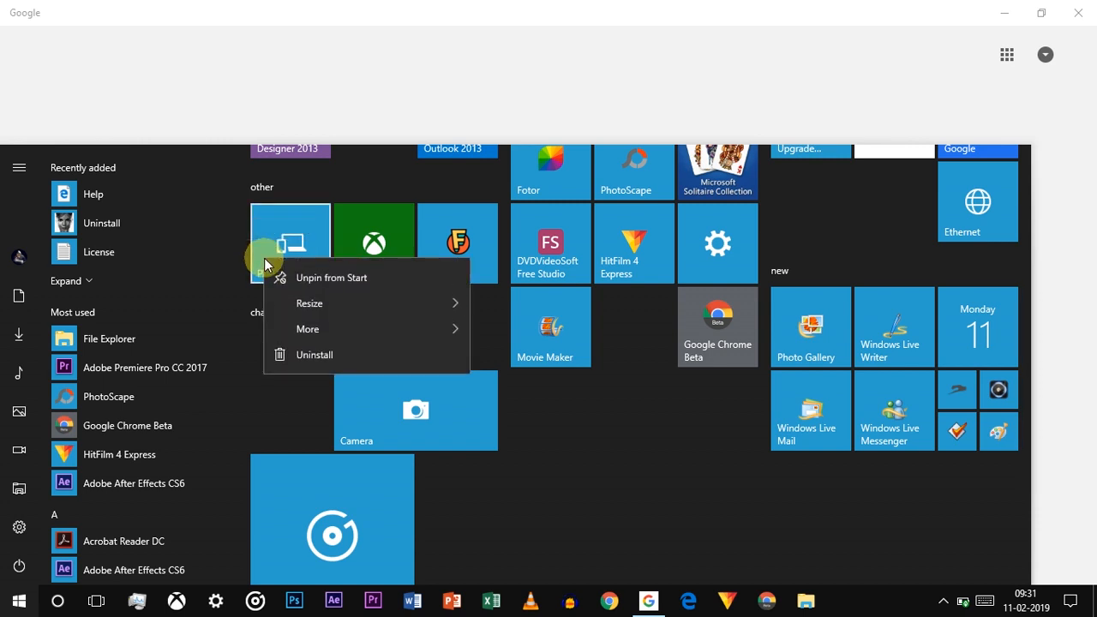
left_click(364, 280)
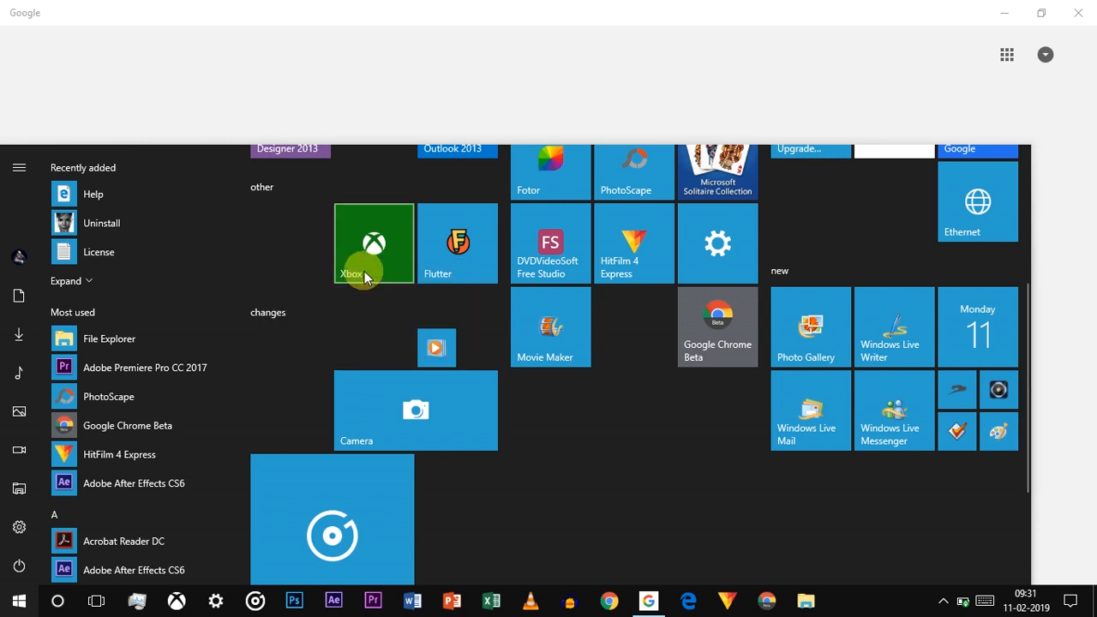
right_click(364, 265)
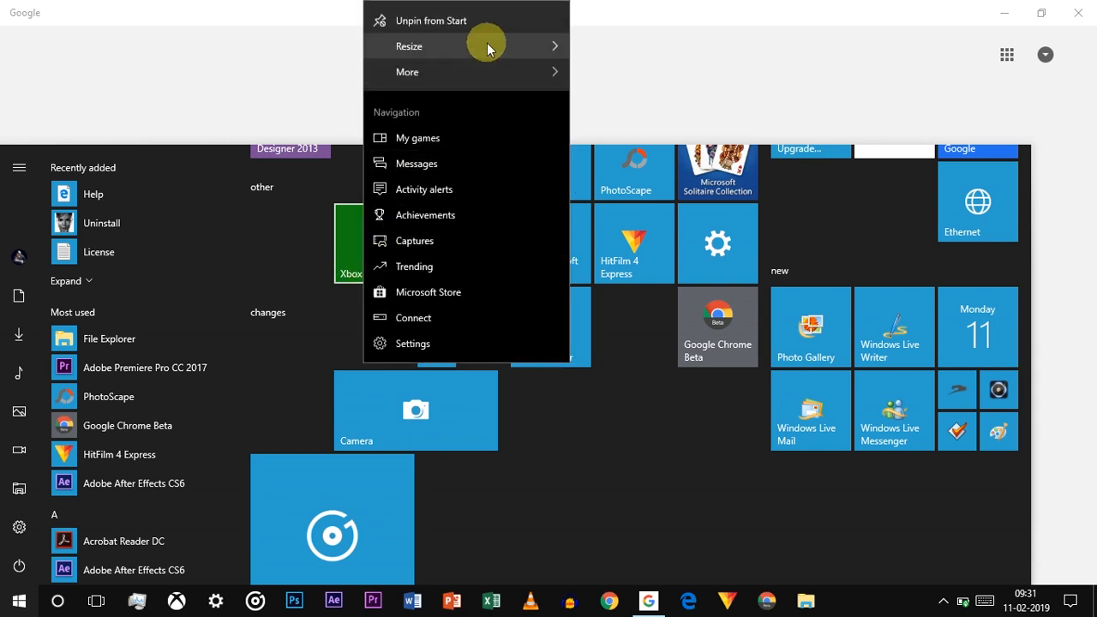
left_click(461, 21)
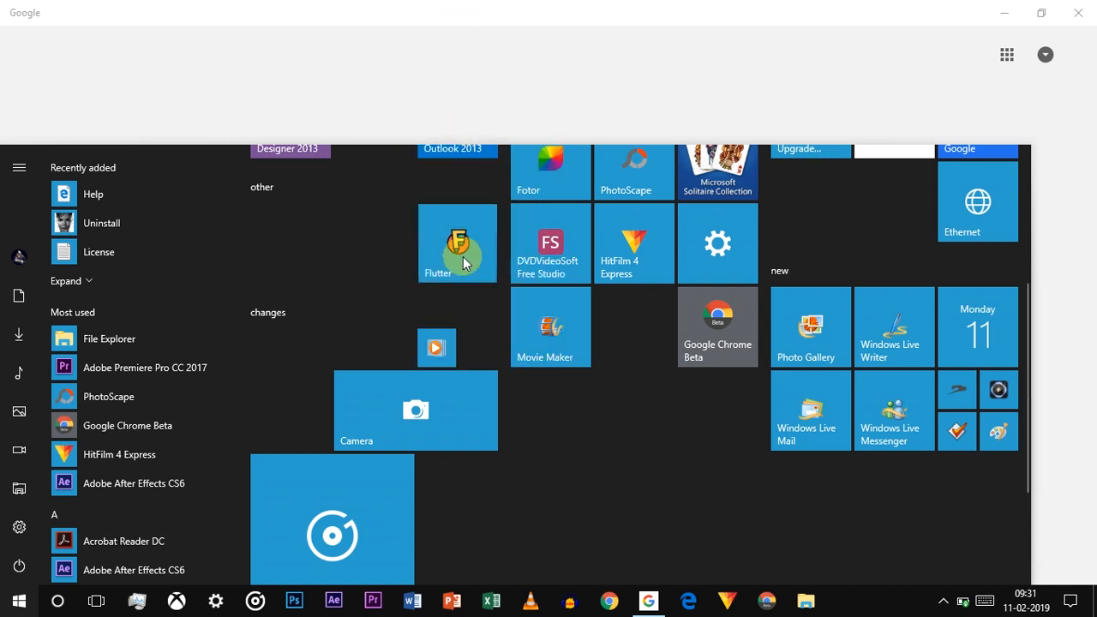
Move Flutter between Movie Maker and Google Chrome Beta, arrange the Camera, clapperboard and Voice Recorder tiles around Groove Music, and close the Google window
left_click_drag(463, 257, 646, 347)
left_click_drag(375, 271, 296, 235)
left_click_drag(435, 467, 475, 251)
left_click_drag(454, 554, 467, 317)
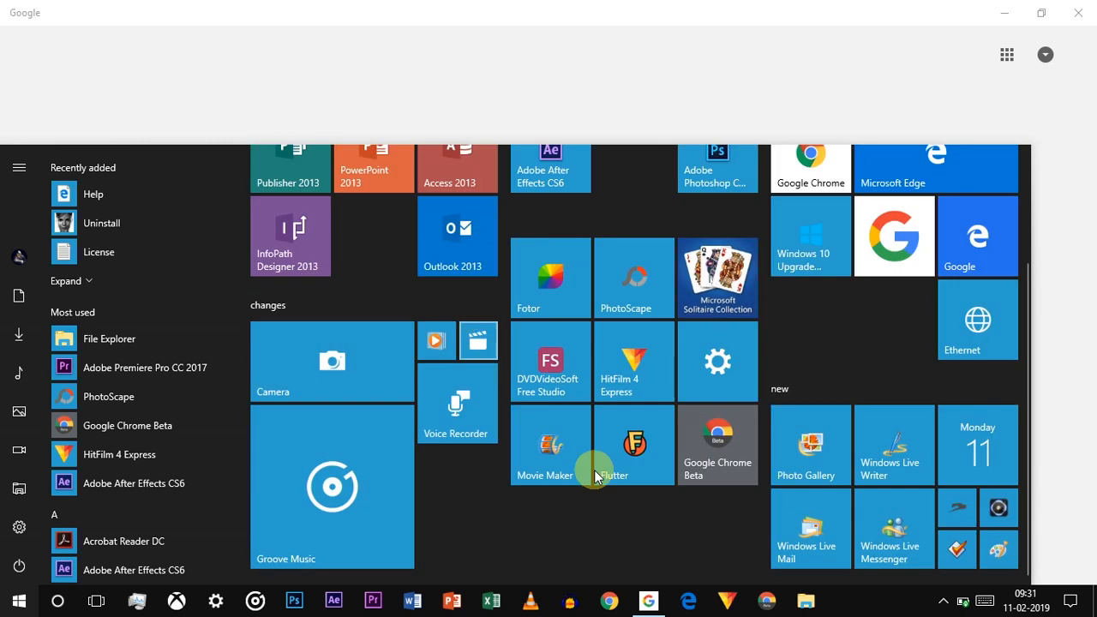
left_click(1077, 13)
left_click(1077, 13)
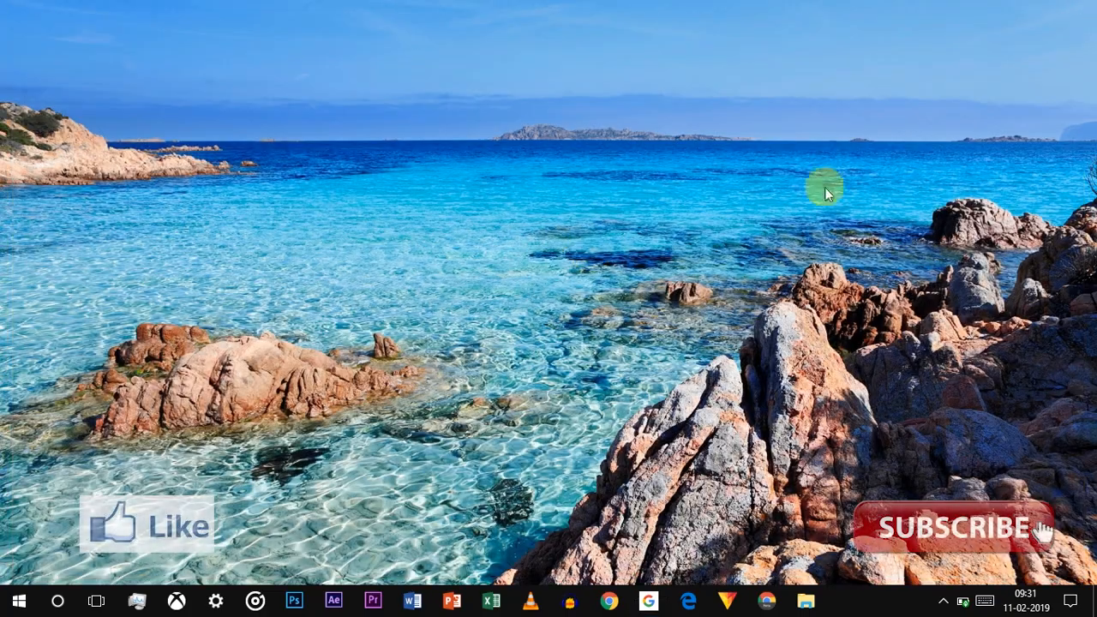